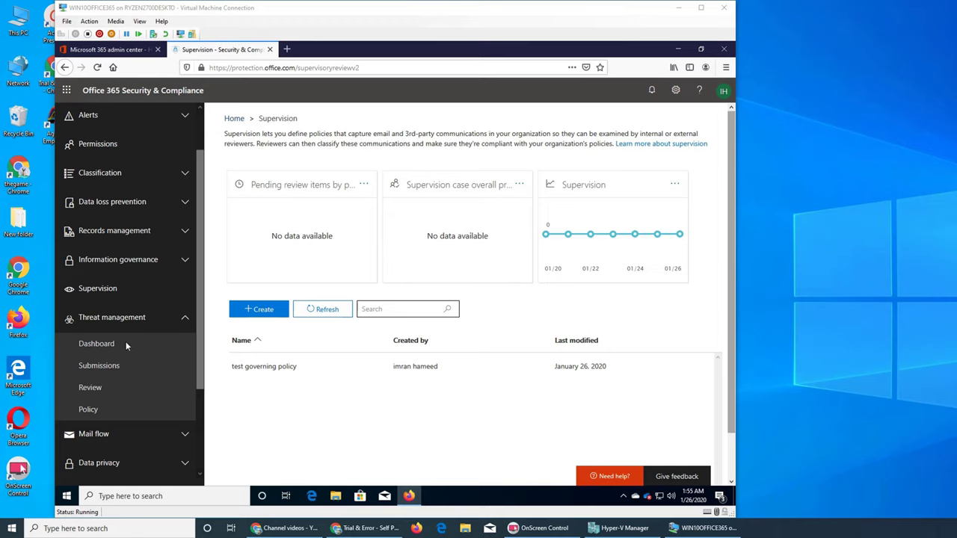
# Open the Threat management Security Dashboard and widen the VM window to show the full page
pyautogui.click(96, 345)
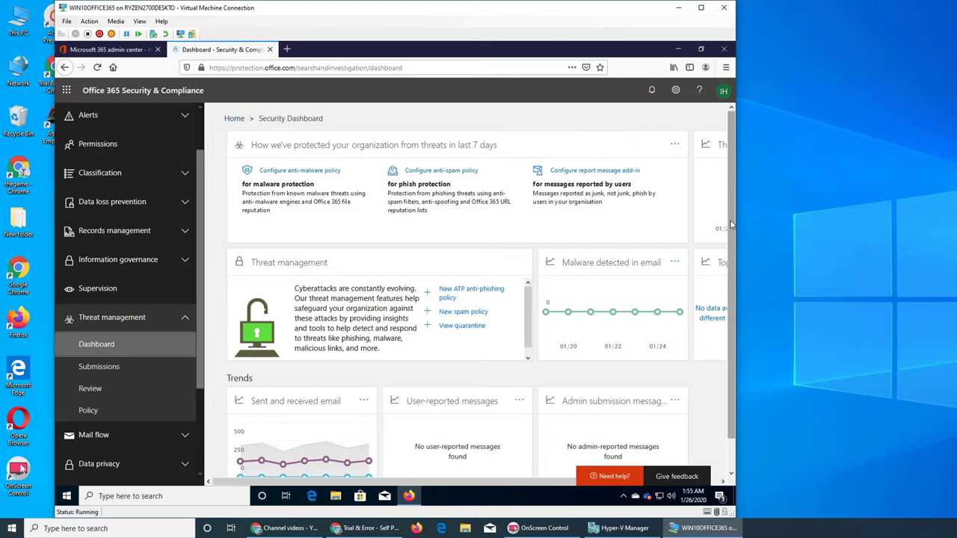
pyautogui.moveTo(735, 219); pyautogui.dragTo(898, 234)
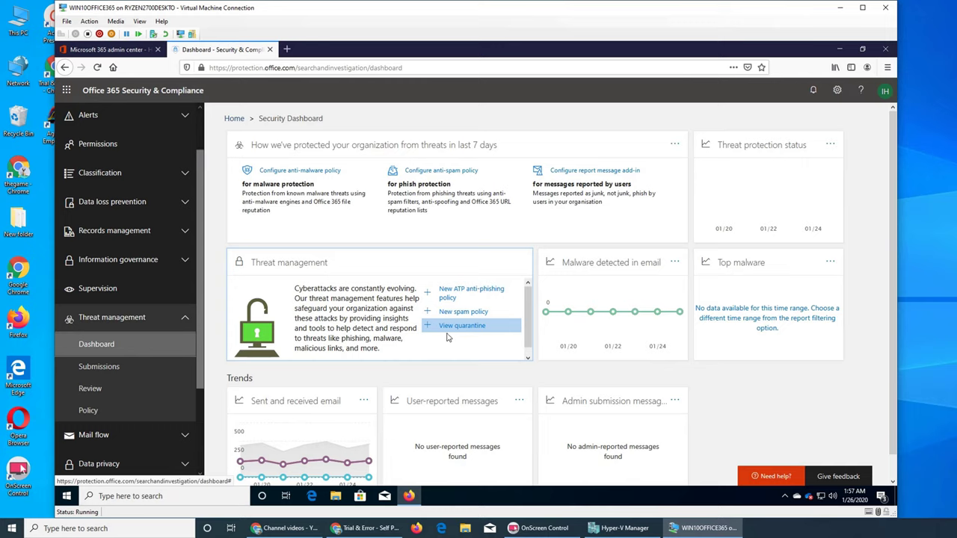
# Scroll down the dashboard and follow the 'Configure anti-malware policy' link
pyautogui.scroll(-1, 371, 323)
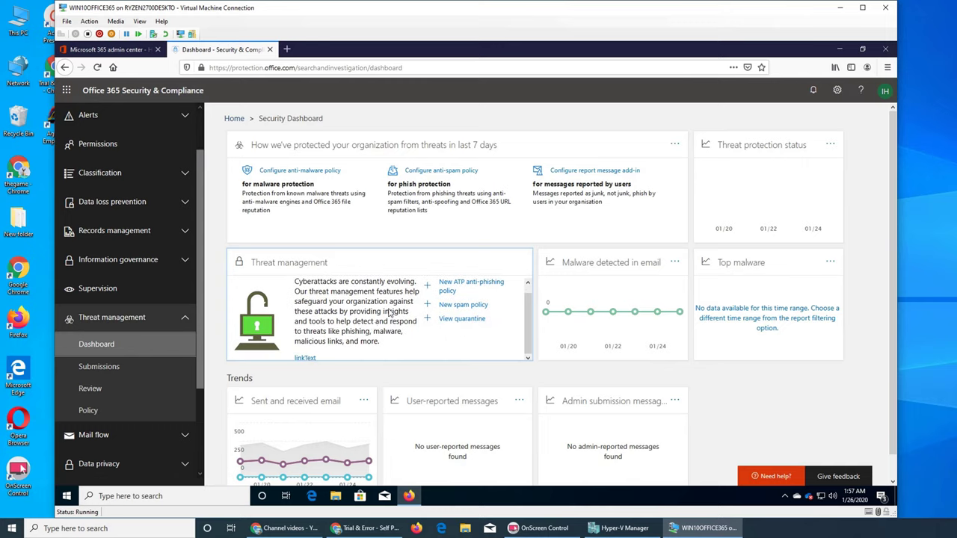
pyautogui.scroll(-1, 388, 314)
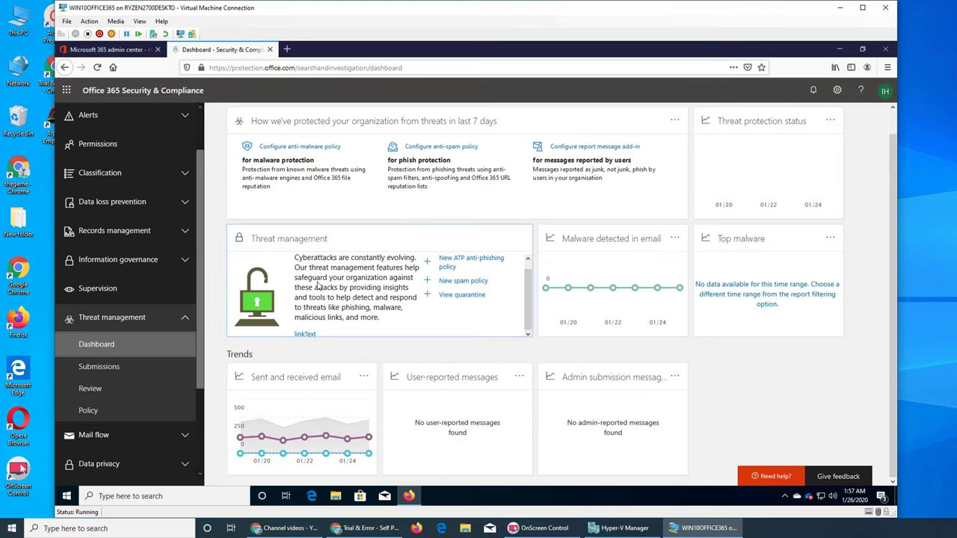
pyautogui.click(297, 147)
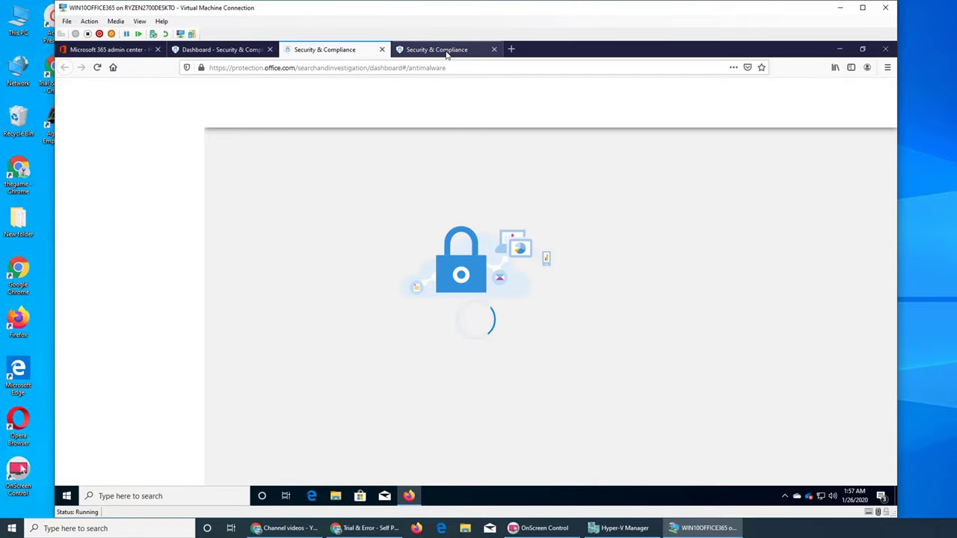
# Switch to the duplicate Security & Compliance tab and close it, keeping the Anti-malware page
pyautogui.click(448, 52)
pyautogui.click(494, 49)
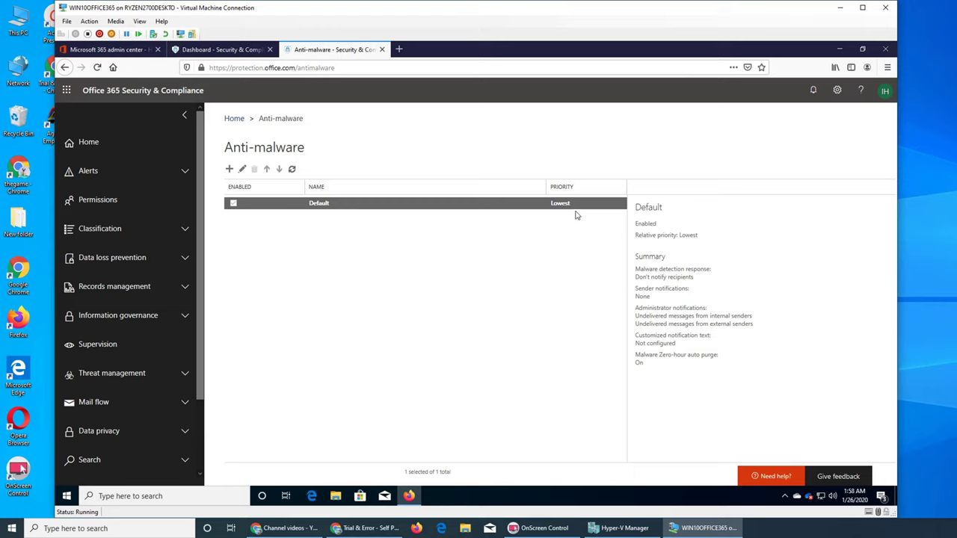
# Create a new anti-malware policy named 'test antimalware policy' that notifies recipients with default text
pyautogui.click(230, 170)
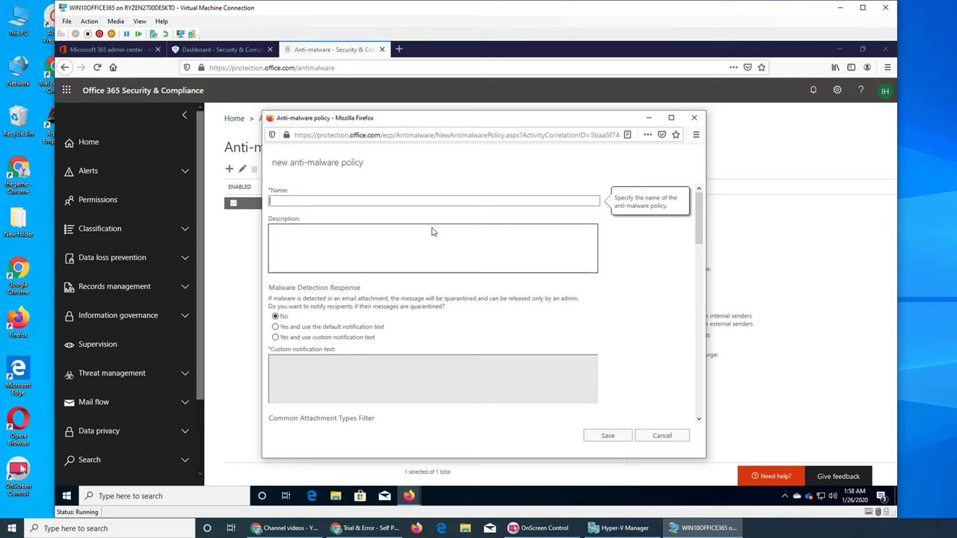
pyautogui.click(360, 202)
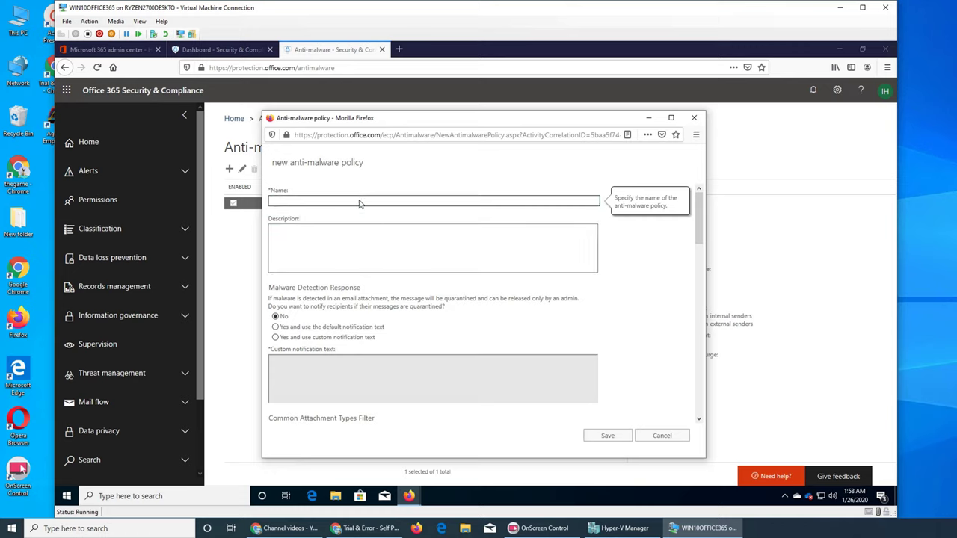
pyautogui.write('yr')
pyautogui.write('test anti')
pyautogui.write('malw')
pyautogui.write('are policy')
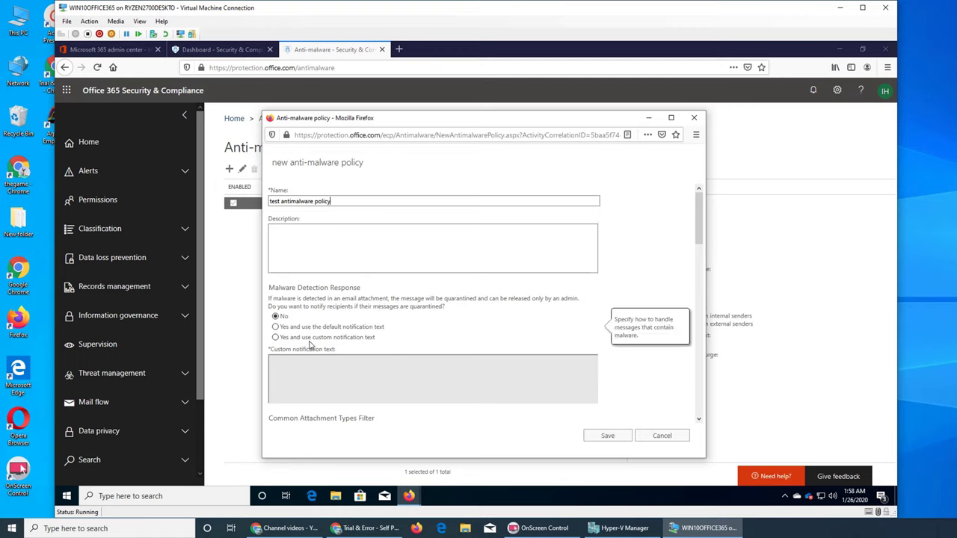
pyautogui.click(365, 327)
pyautogui.click(610, 433)
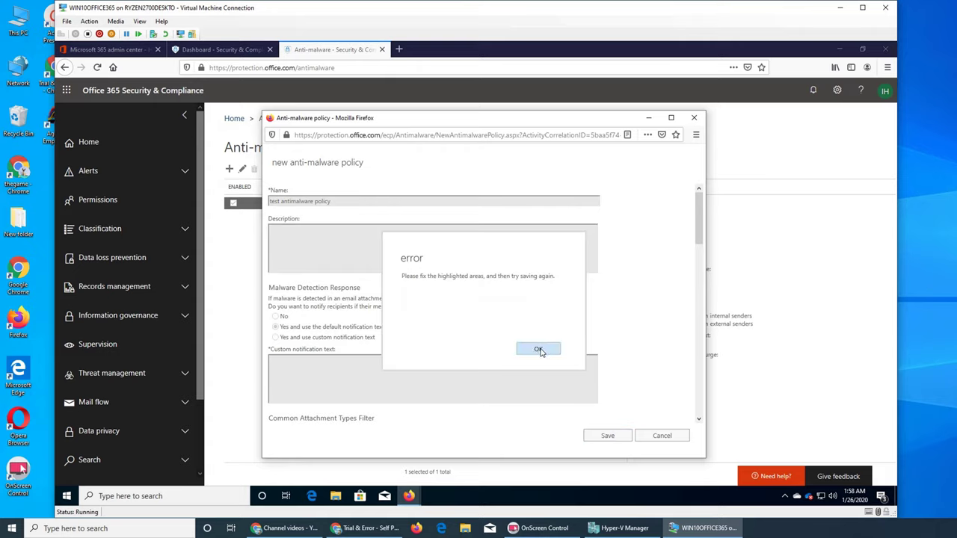
pyautogui.click(538, 350)
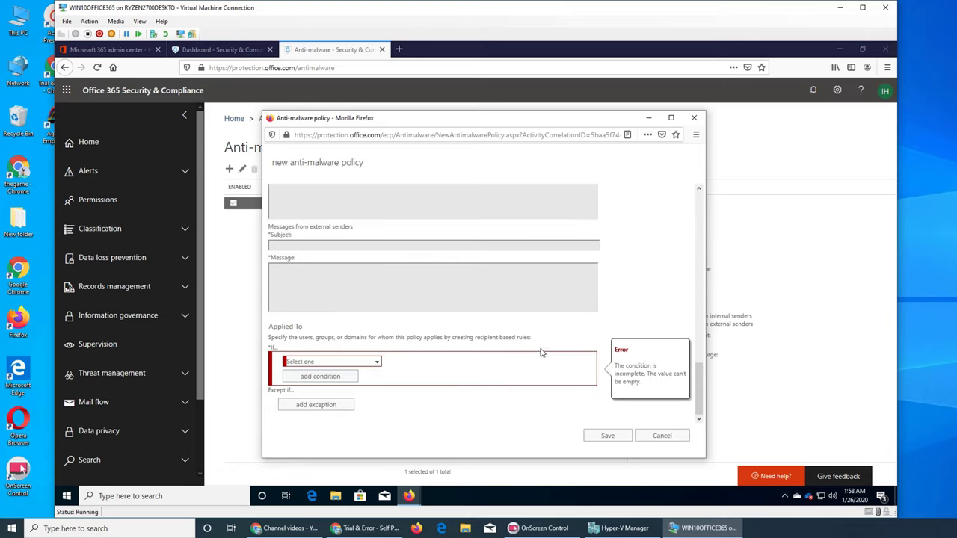
pyautogui.click(376, 361)
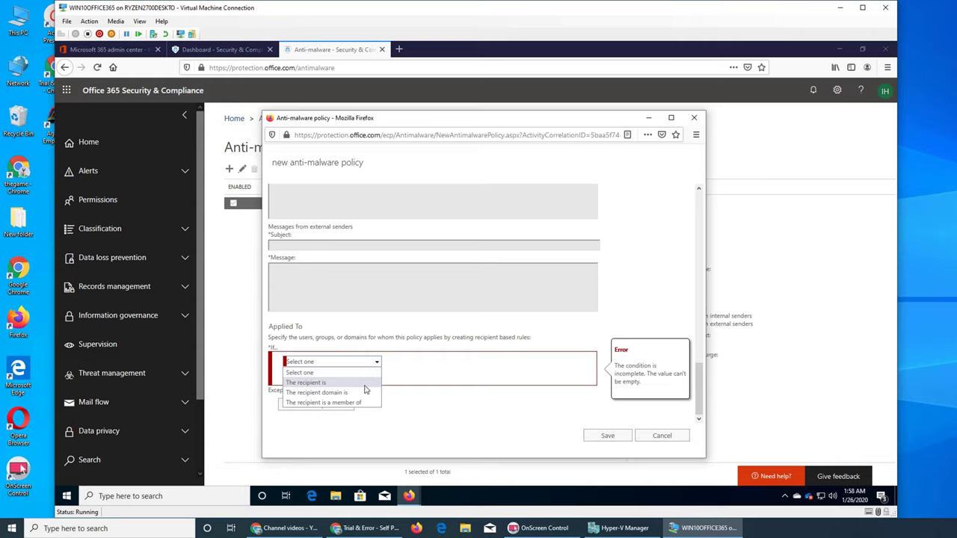
pyautogui.click(465, 427)
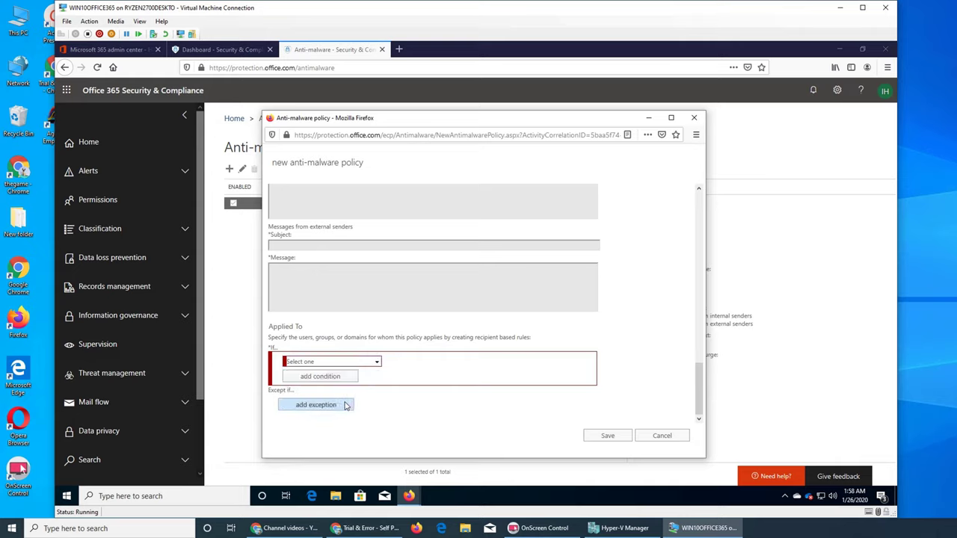
pyautogui.scroll(5, 438, 275)
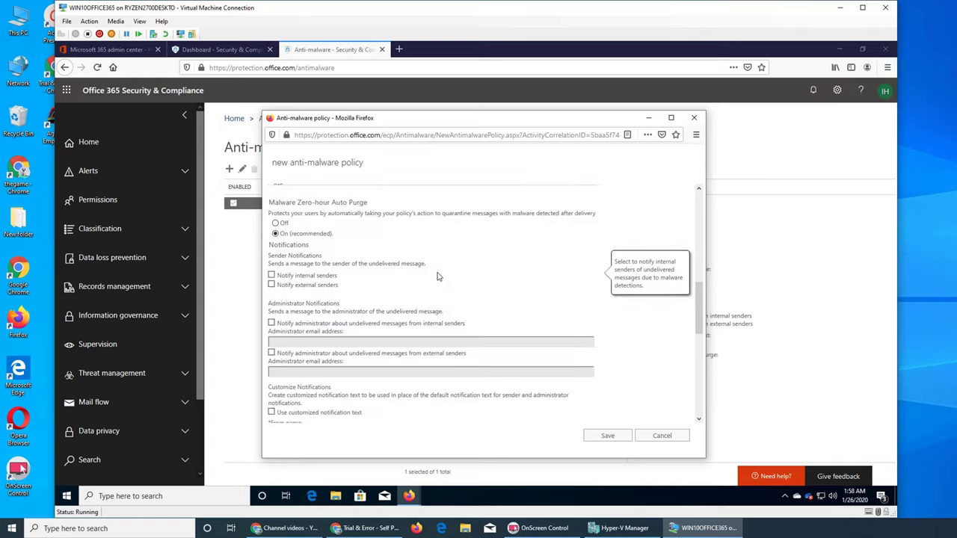
pyautogui.scroll(15, 438, 277)
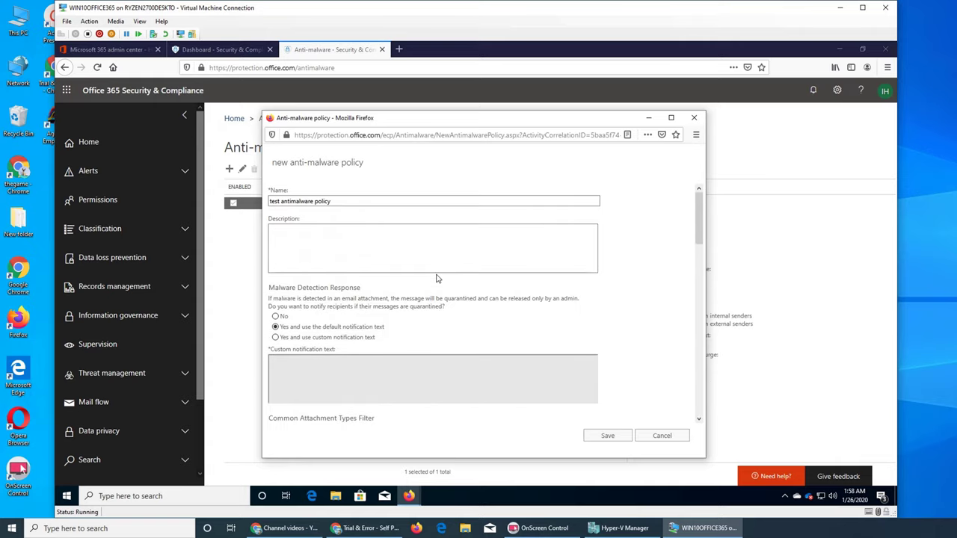
pyautogui.scroll(-3, 381, 375)
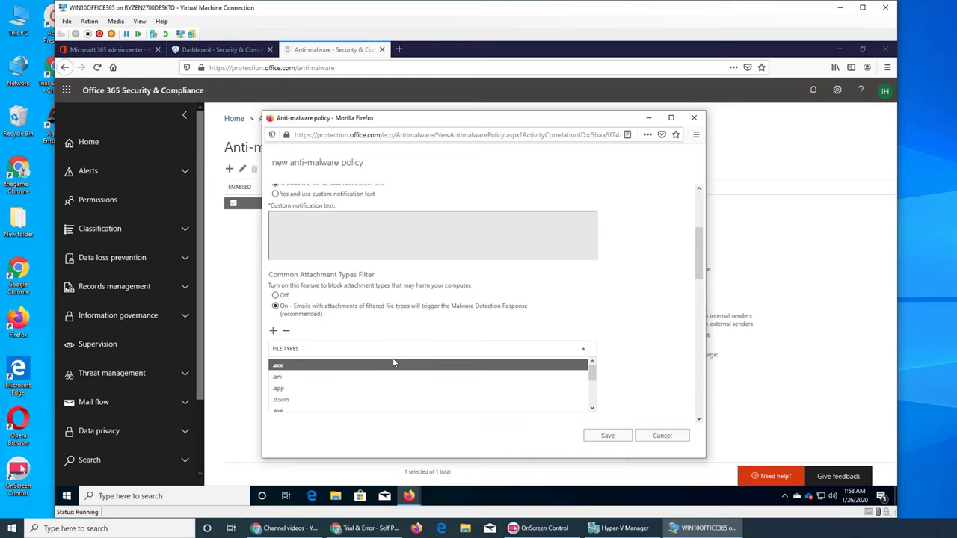
pyautogui.scroll(-1, 393, 363)
pyautogui.scroll(-1, 394, 362)
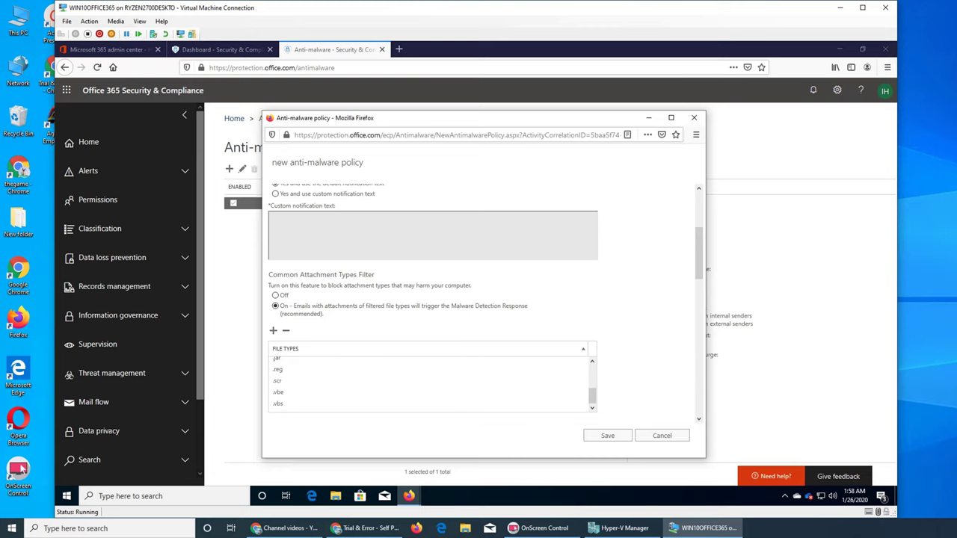
pyautogui.hotkey('alt', 'Tab')
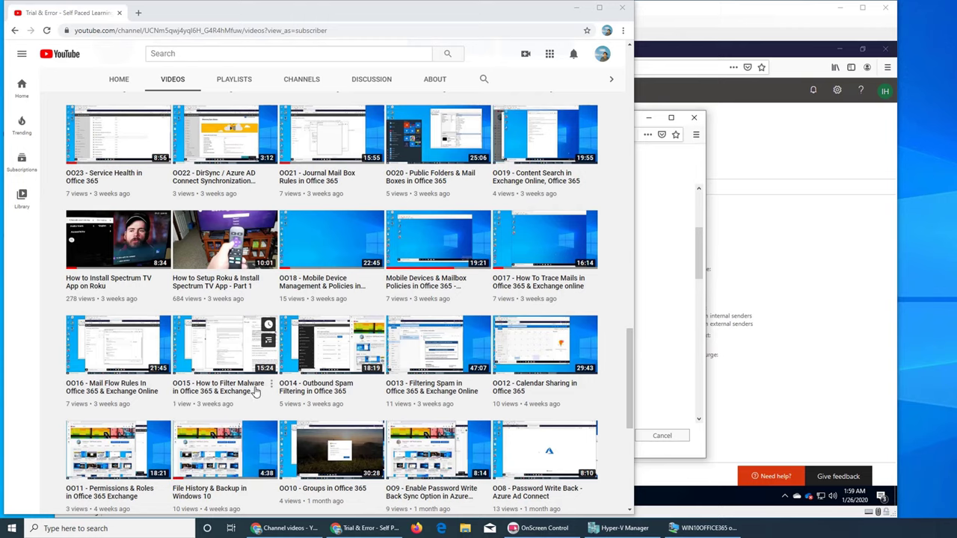
pyautogui.click(656, 231)
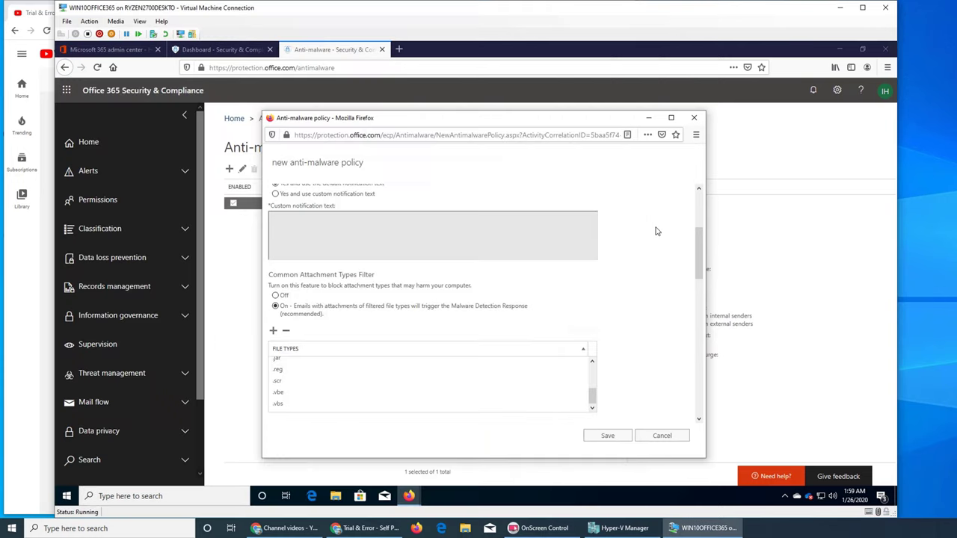
pyautogui.scroll(-3, 375, 226)
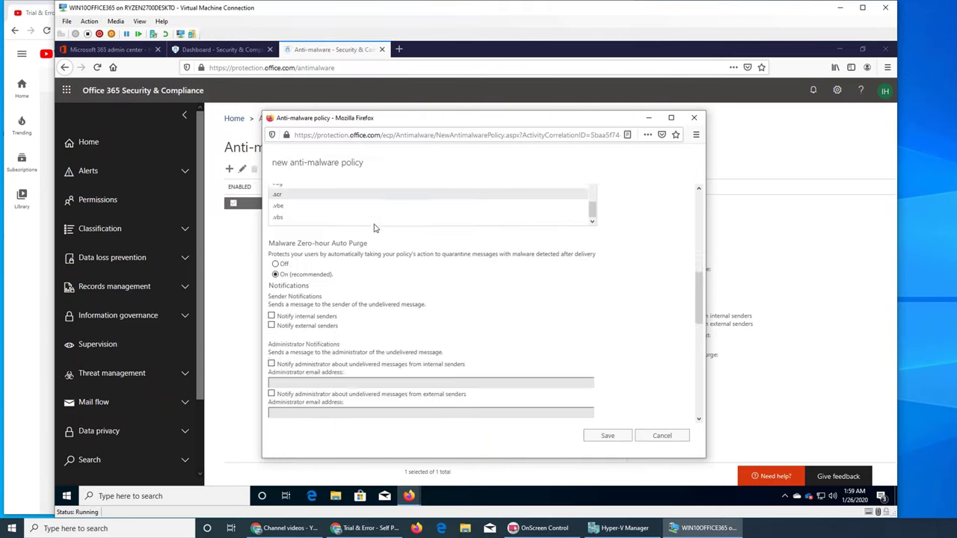
pyautogui.scroll(-6, 375, 228)
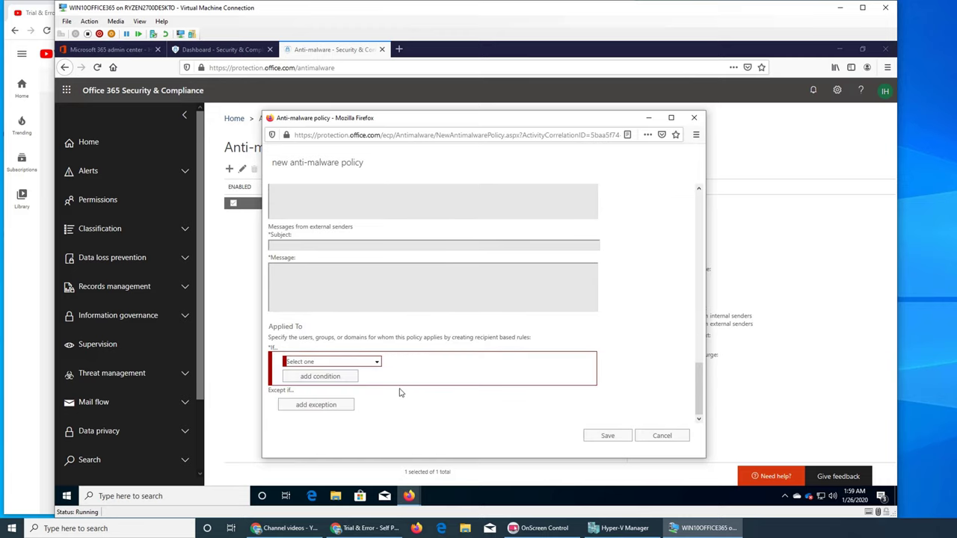
pyautogui.scroll(8, 390, 360)
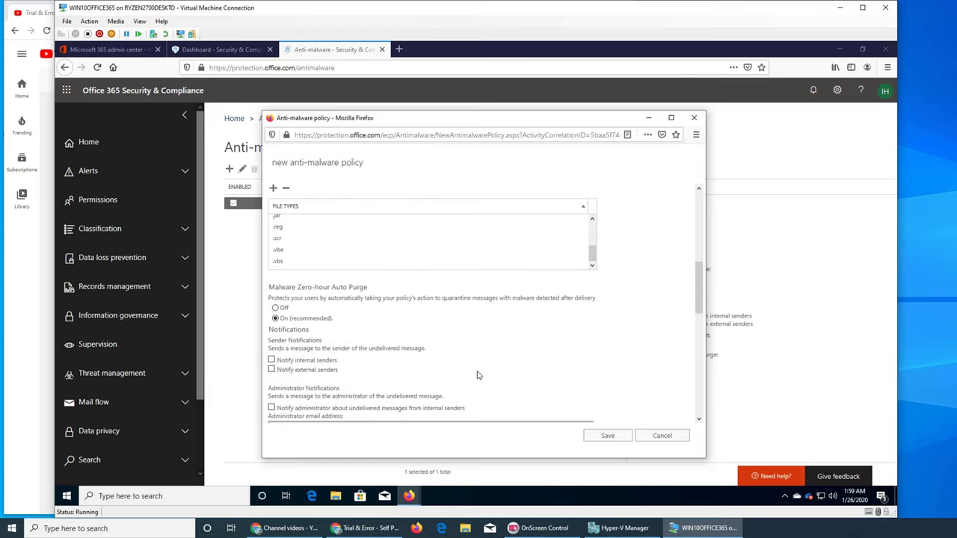
# Discard the policy popup, navigate via Home and Threat management to the Dashboard, then show YouTube
pyautogui.click(662, 436)
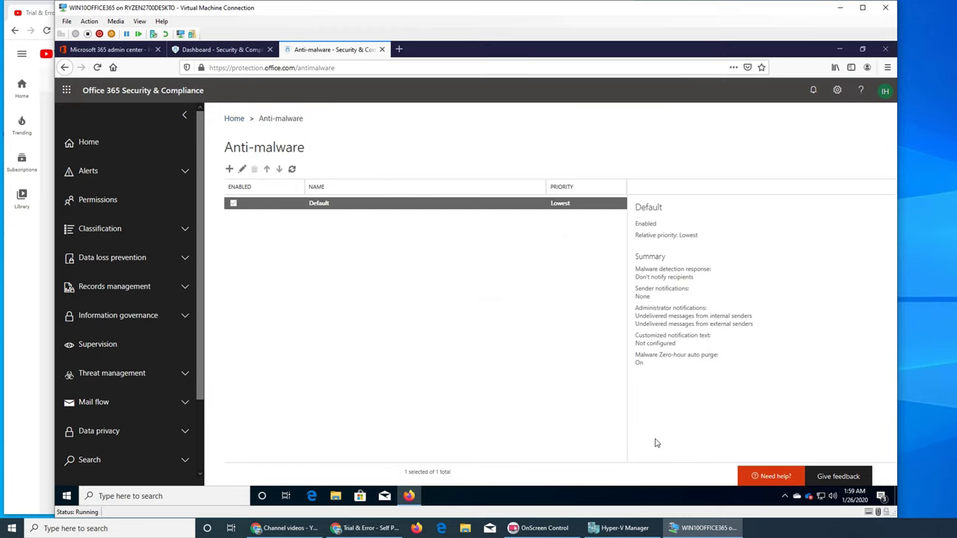
pyautogui.click(232, 120)
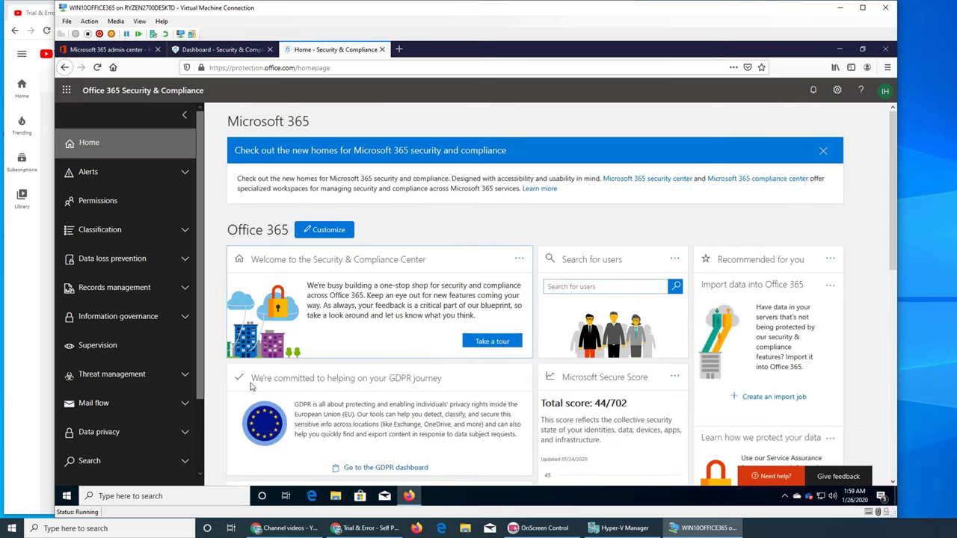
pyautogui.click(122, 380)
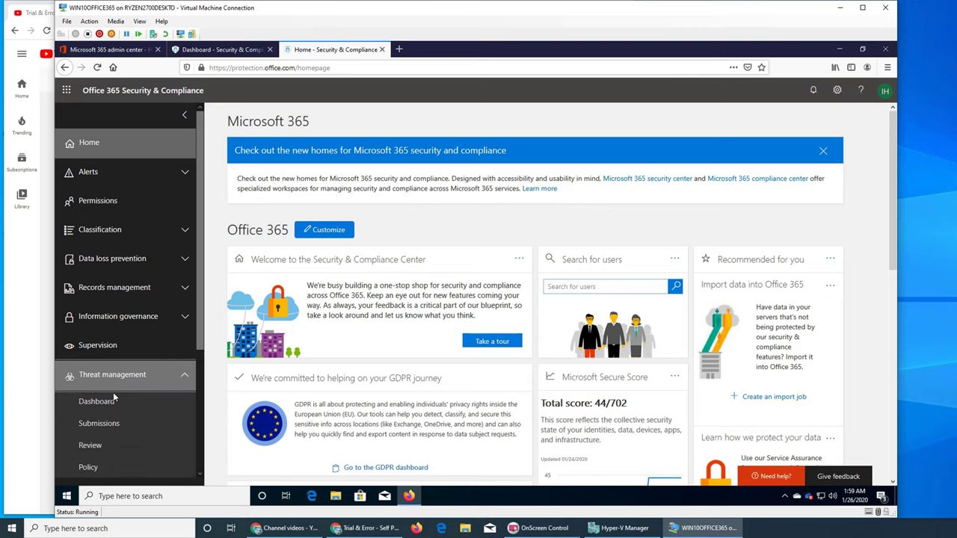
pyautogui.click(100, 423)
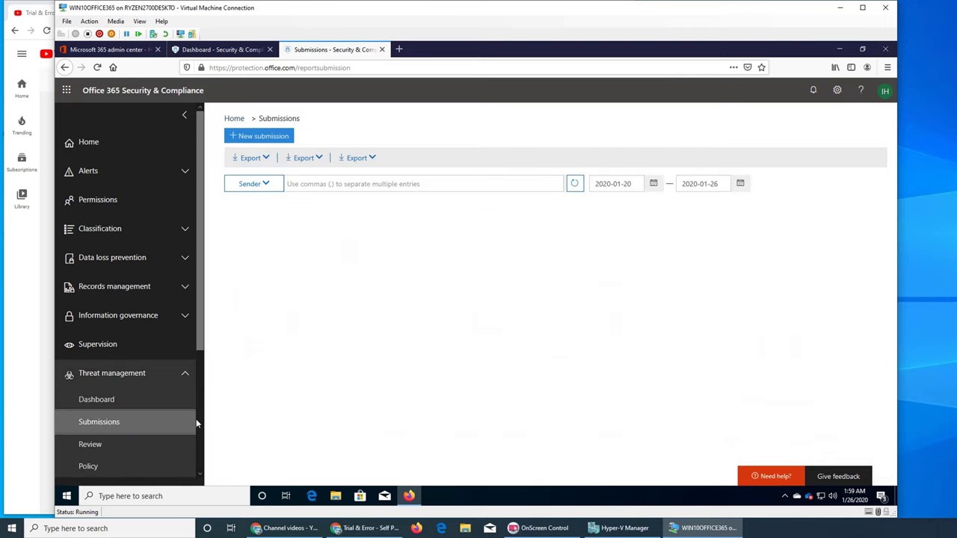
pyautogui.click(118, 400)
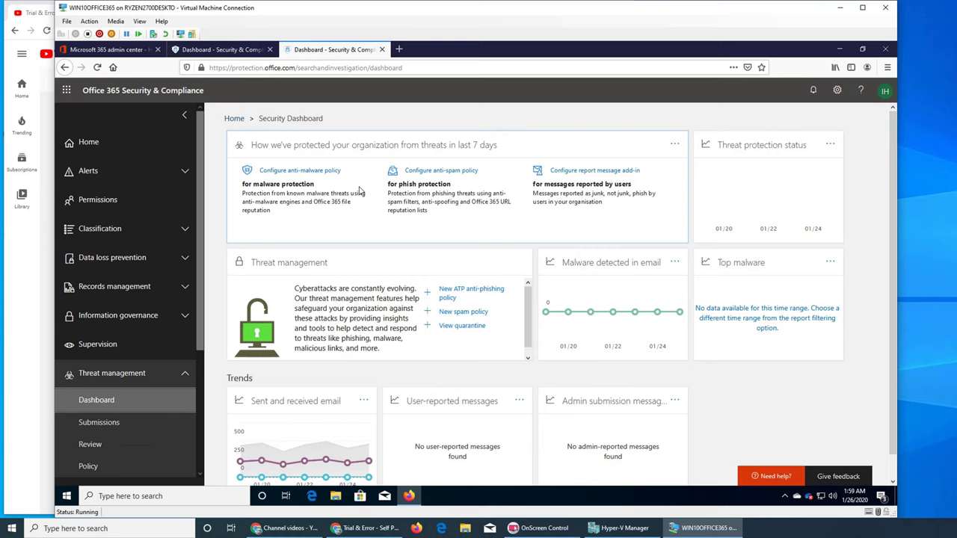
pyautogui.click(359, 528)
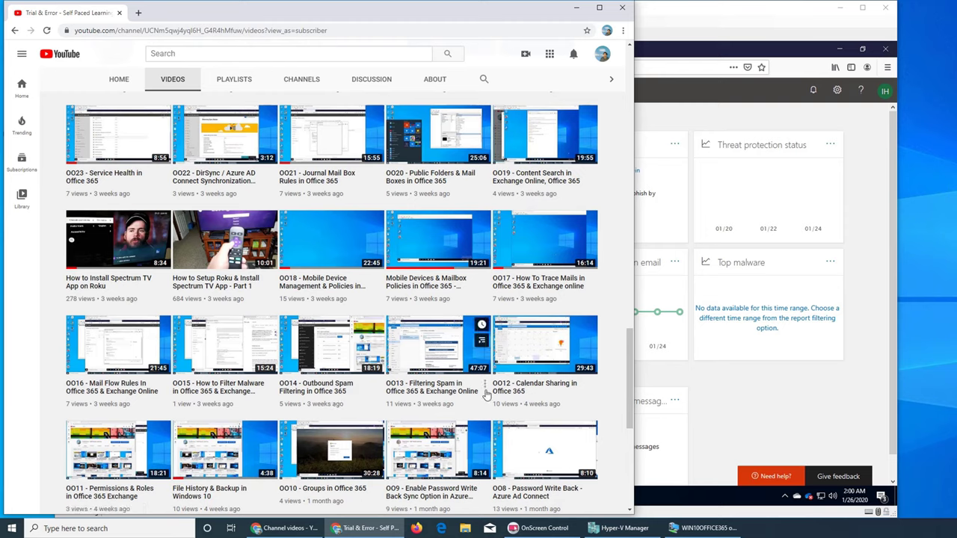
# Bring the Hyper-V VM window with the Security Dashboard back in front of YouTube
pyautogui.click(722, 24)
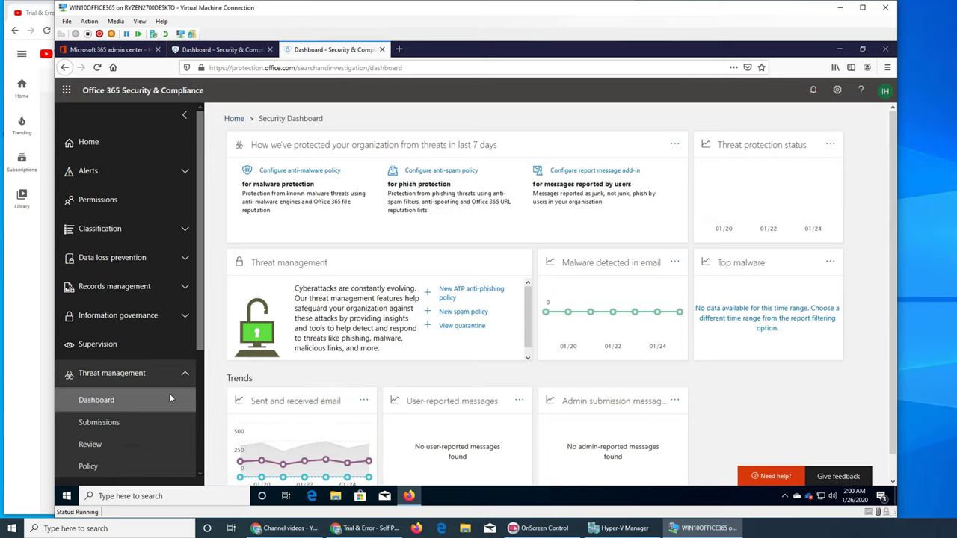
# Go to Threat management Submissions and start a new admin submission
pyautogui.click(150, 422)
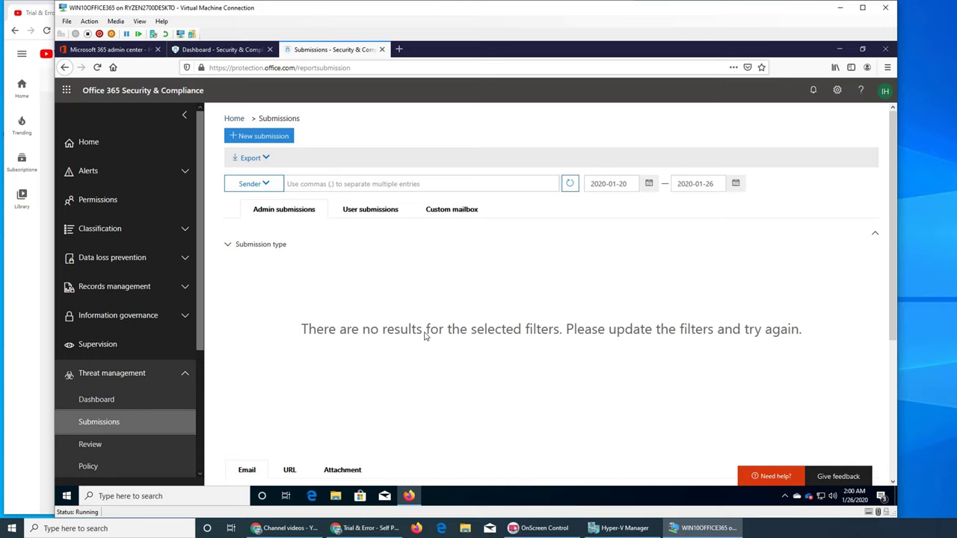
pyautogui.click(268, 138)
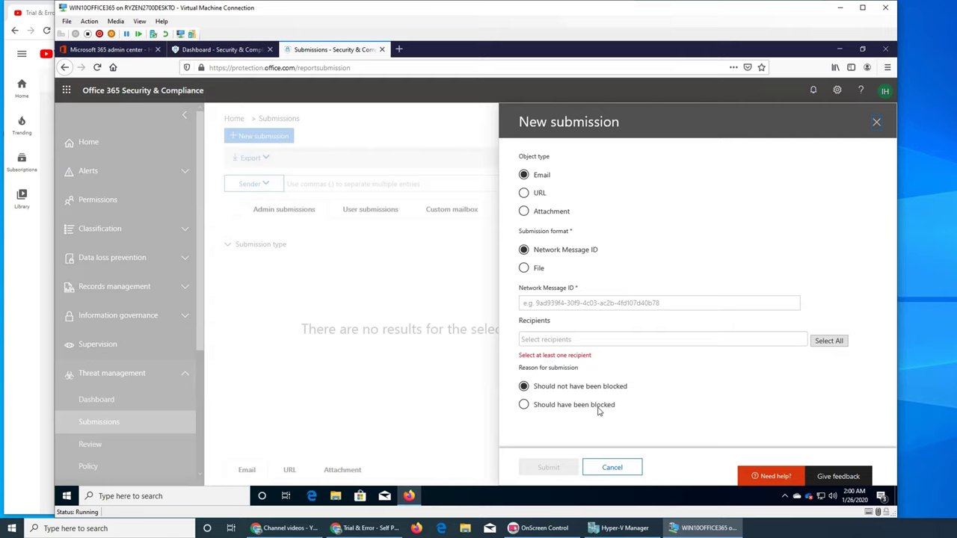
# Set the submission's object type to URL and place the cursor in the URL field
pyautogui.click(524, 193)
pyautogui.click(552, 240)
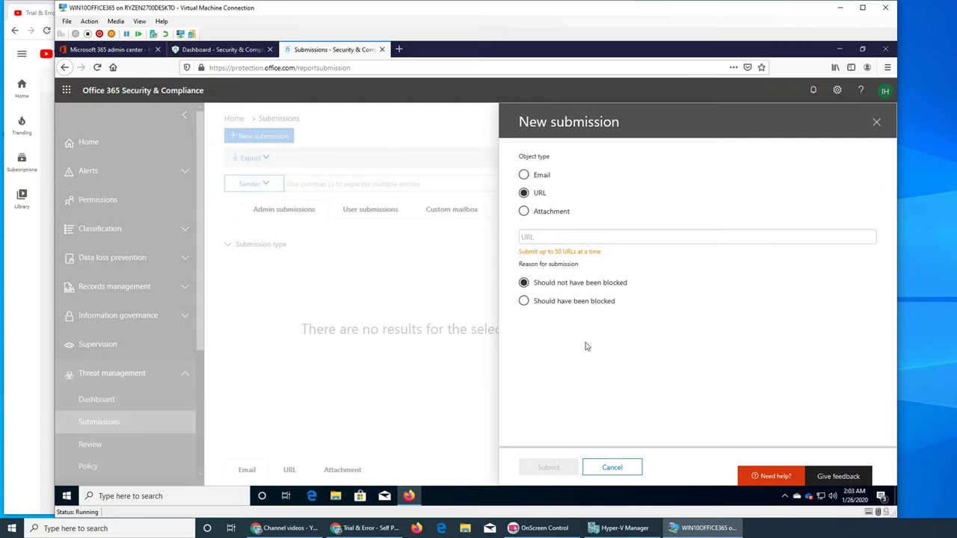
# Cancel the new submission and scroll down to the empty Email results table
pyautogui.click(607, 469)
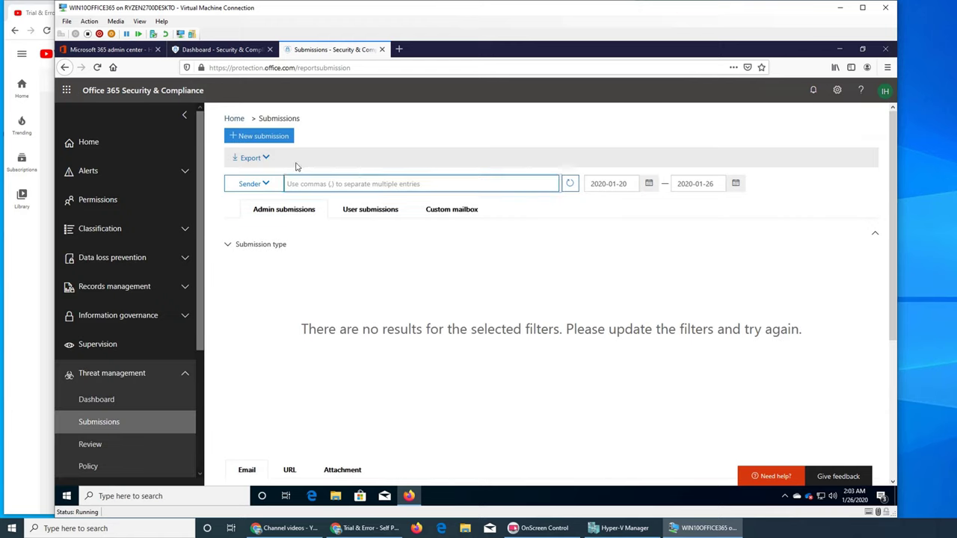
pyautogui.scroll(-3, 433, 297)
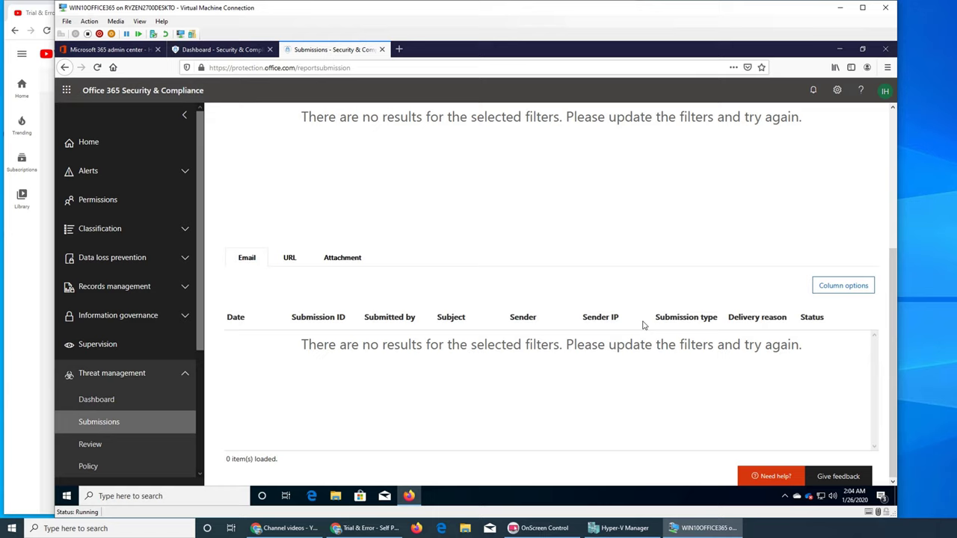
# Open the Threat management Review page and choose the Quarantine tile
pyautogui.click(101, 448)
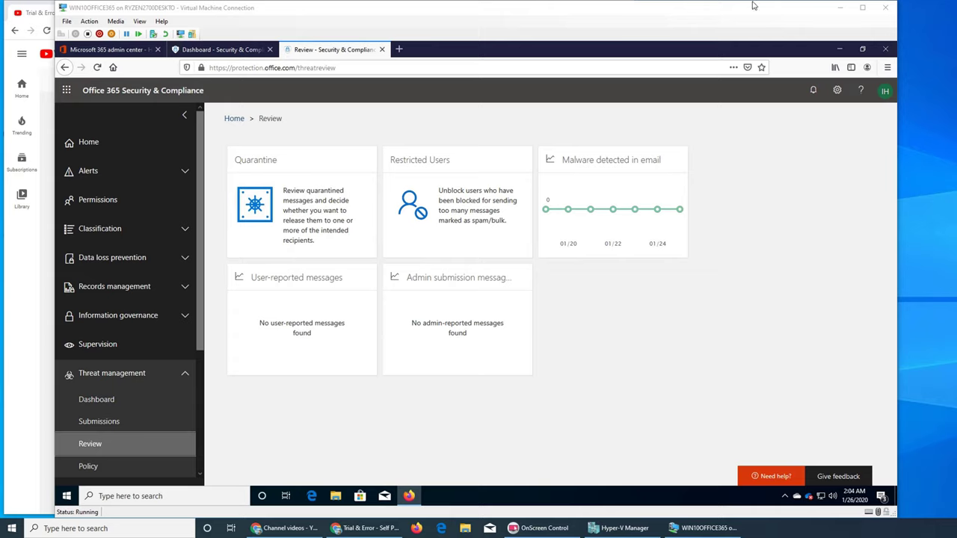
pyautogui.click(264, 210)
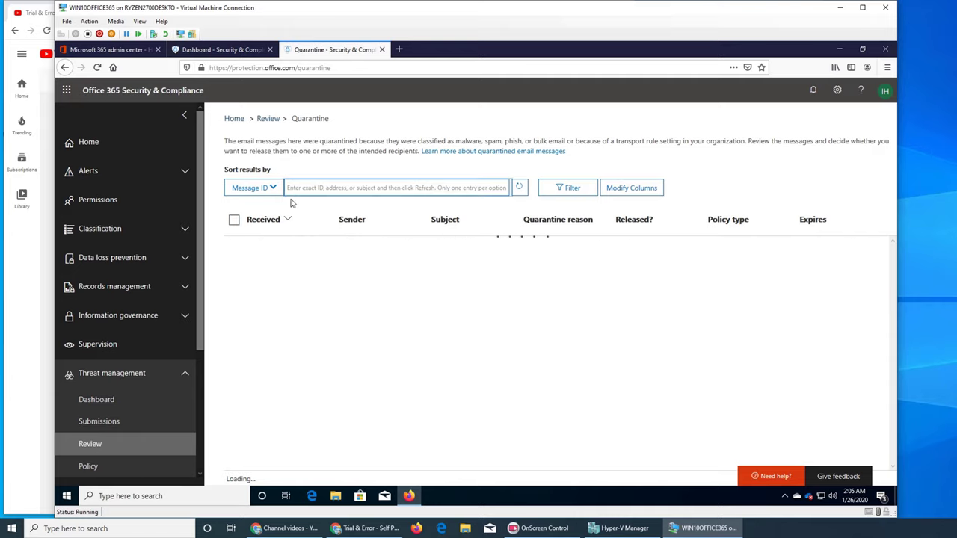
# Open and close the Quarantine sort options without changes, confirming 0 items loaded
pyautogui.click(270, 188)
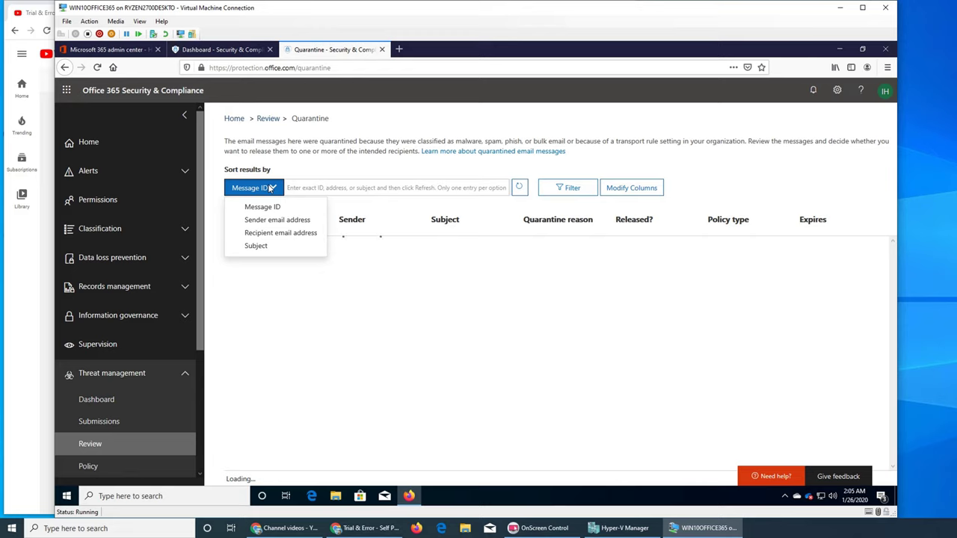
pyautogui.click(406, 207)
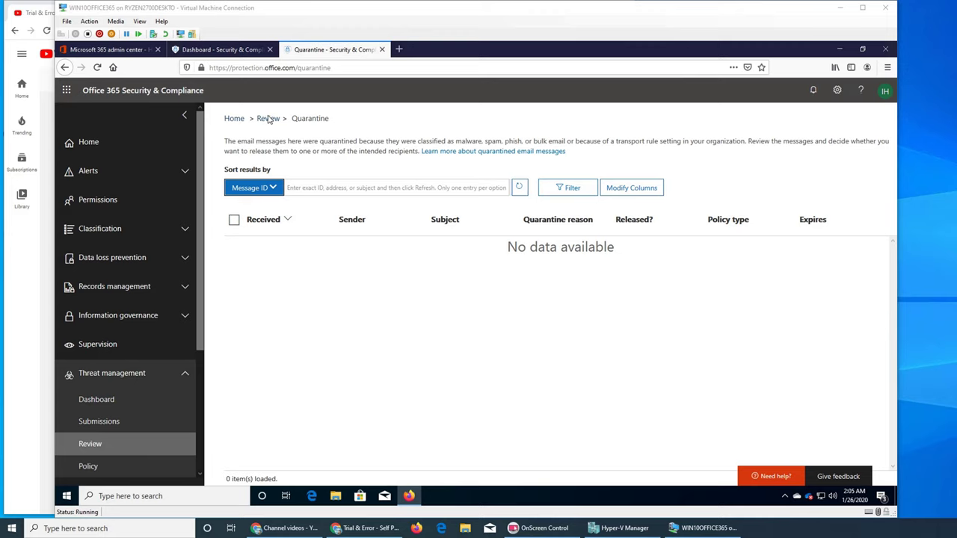
# Return to the Threat management Review overview with its reported-message summaries
pyautogui.click(110, 445)
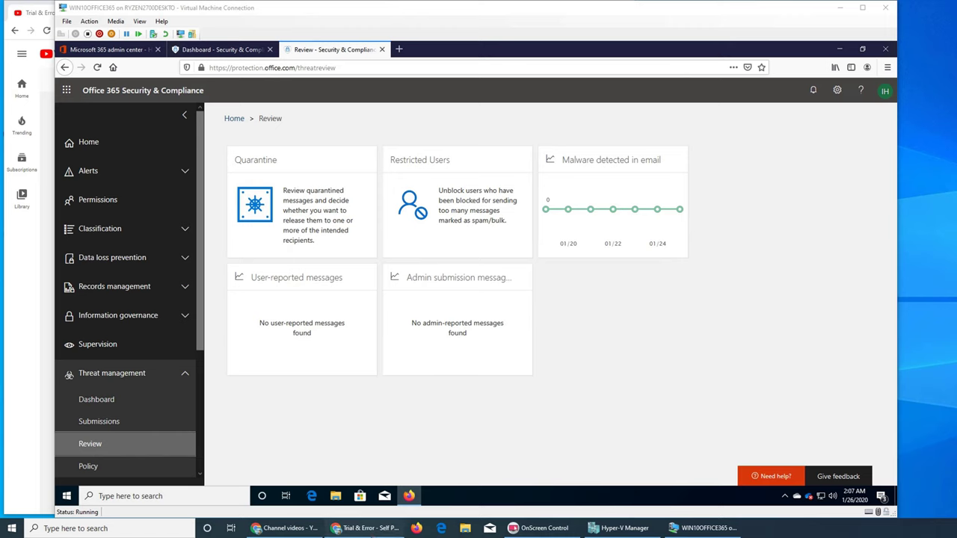
pyautogui.click(374, 528)
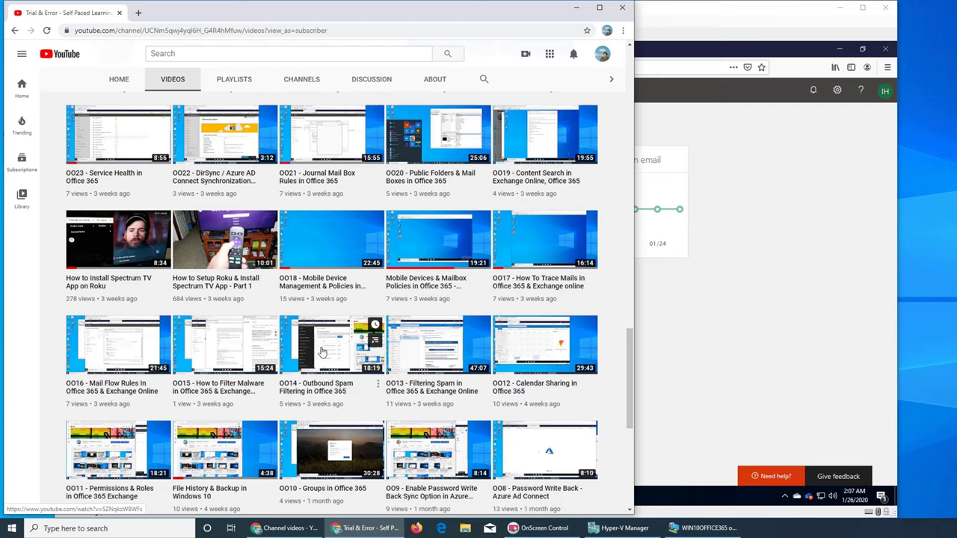
pyautogui.click(366, 528)
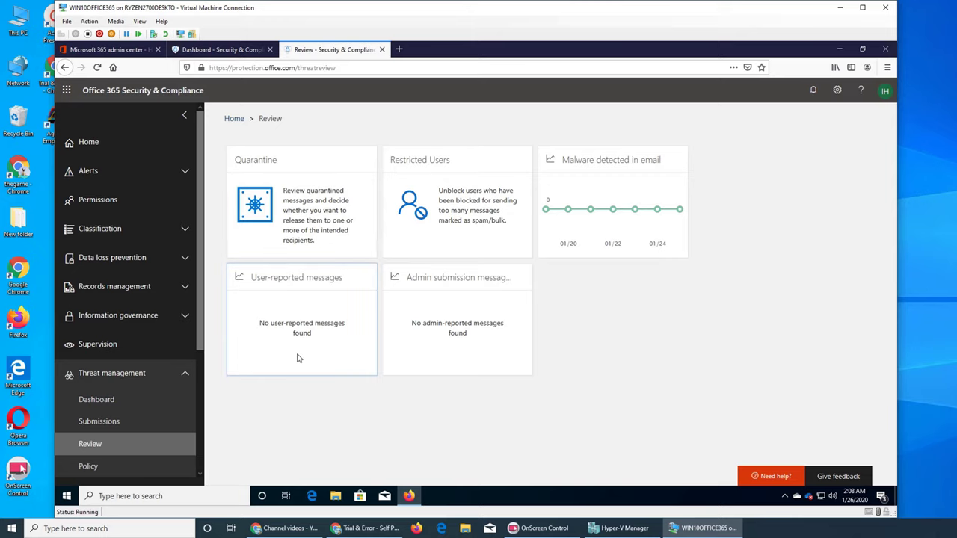
pyautogui.click(86, 465)
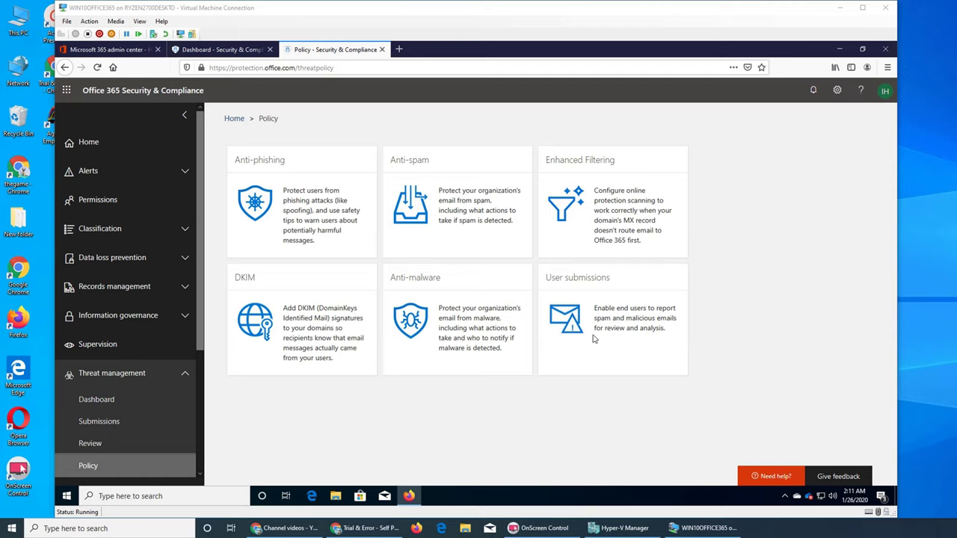
# Open the Anti-phishing policies page and start a new policy
pyautogui.click(589, 392)
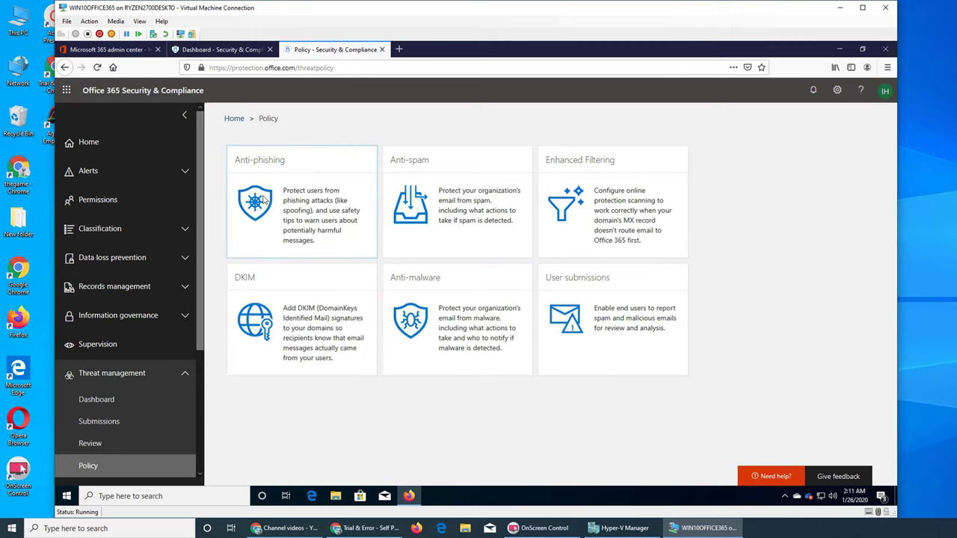
pyautogui.click(262, 198)
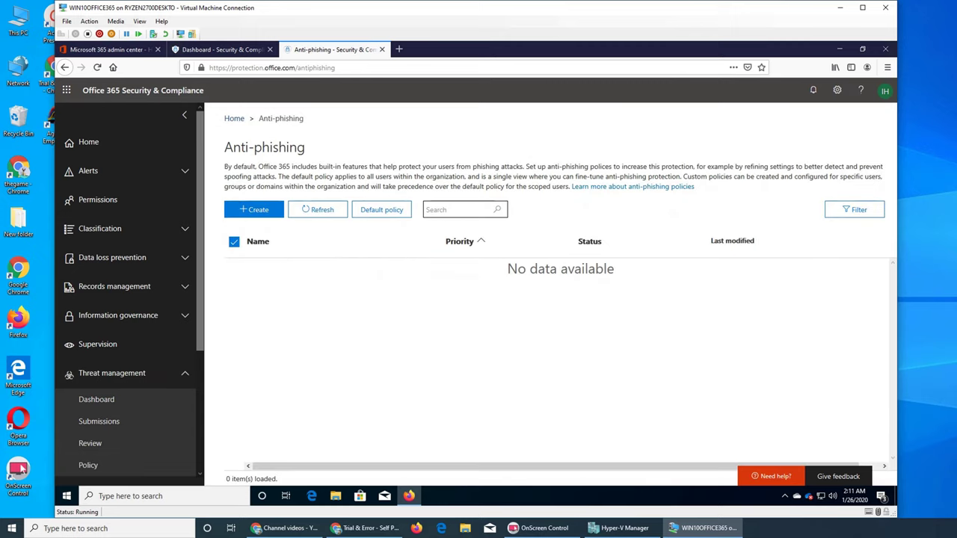
pyautogui.click(241, 210)
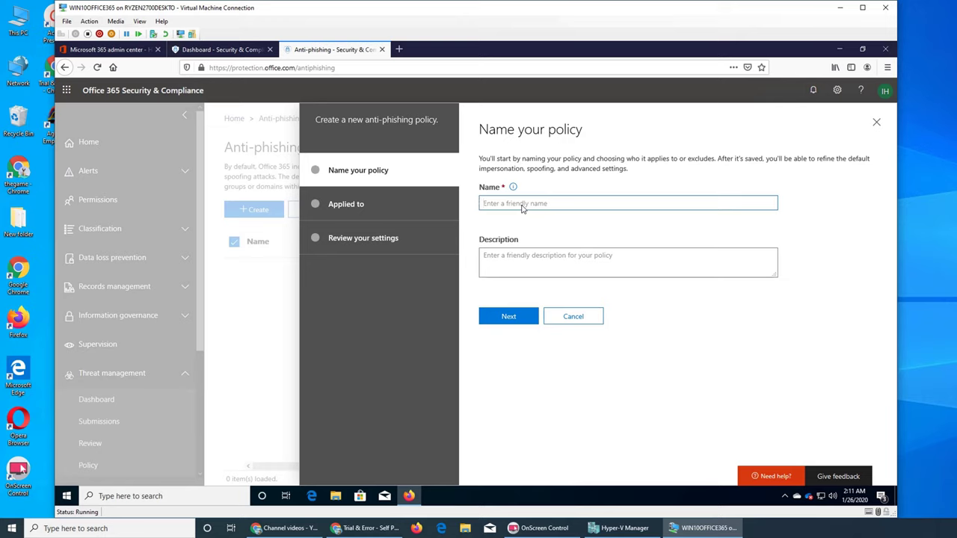
# Name the new policy 'test antiphishing policy'
pyautogui.write('test phi')
pyautogui.press('BackSpace')
pyautogui.press('BackSpace')
pyautogui.press('BackSpace')
pyautogui.write('ant')
pyautogui.press('BackSpace')
pyautogui.press('BackSpace')
pyautogui.press('BackSpace')
pyautogui.write('antiphishing policy')
pyautogui.click(364, 527)
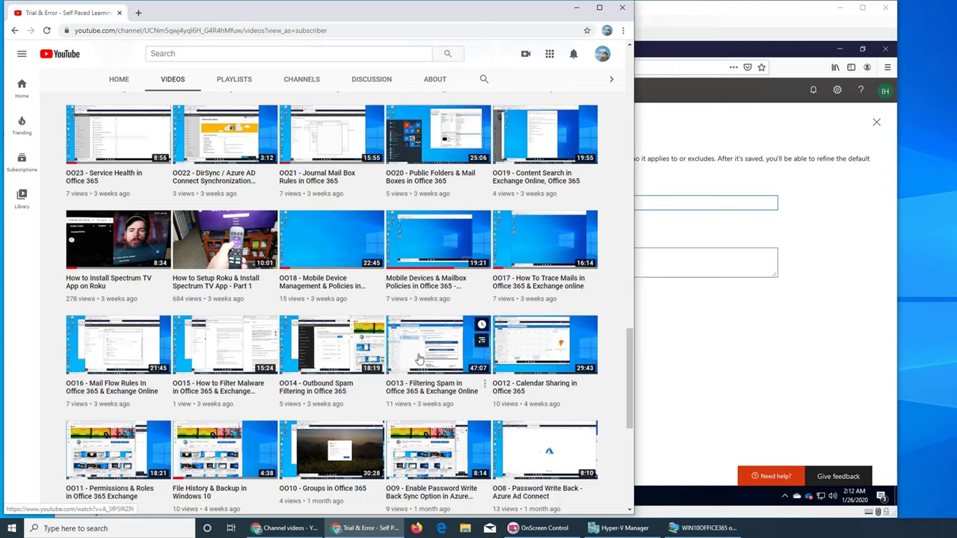
# Add a 'The recipient is' condition for one chosen user and advance to the settings review
pyautogui.click(716, 333)
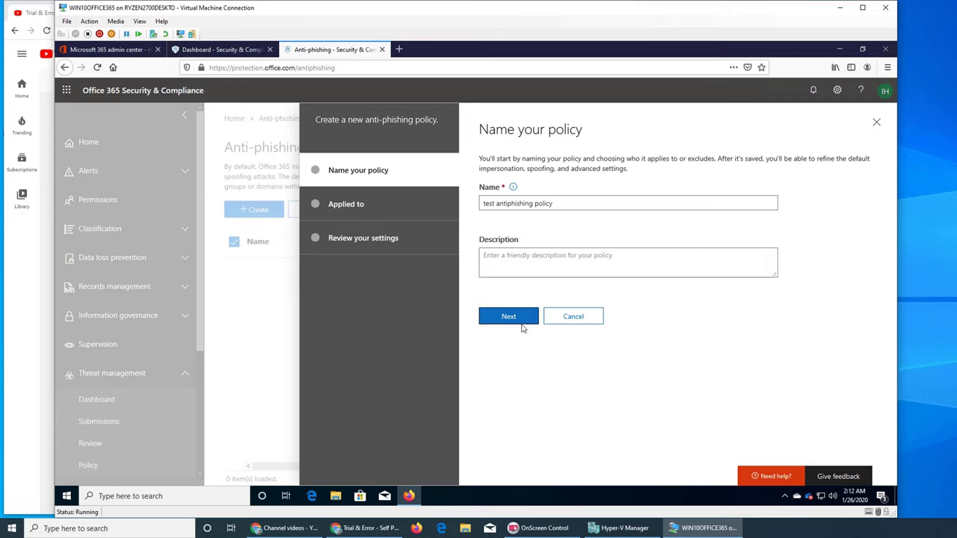
pyautogui.click(519, 322)
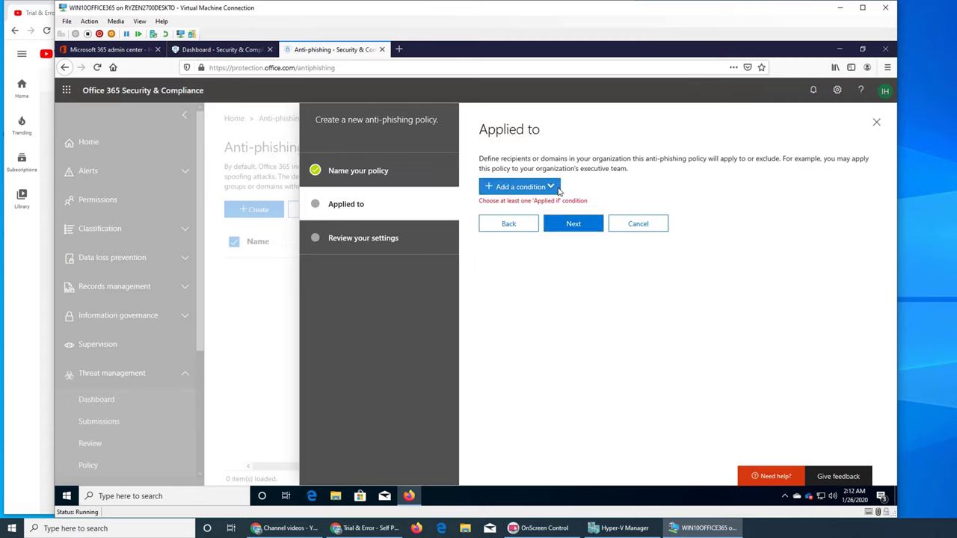
pyautogui.click(559, 190)
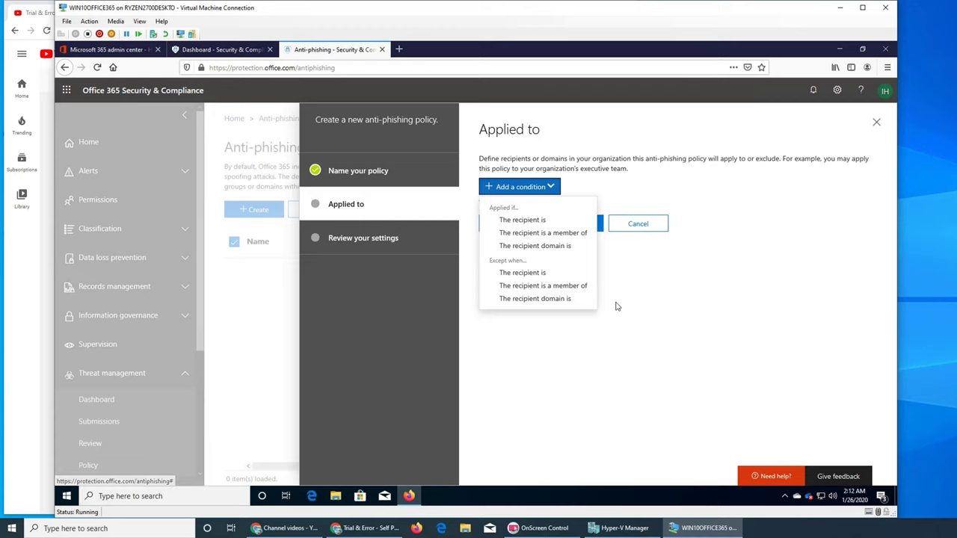
pyautogui.click(525, 221)
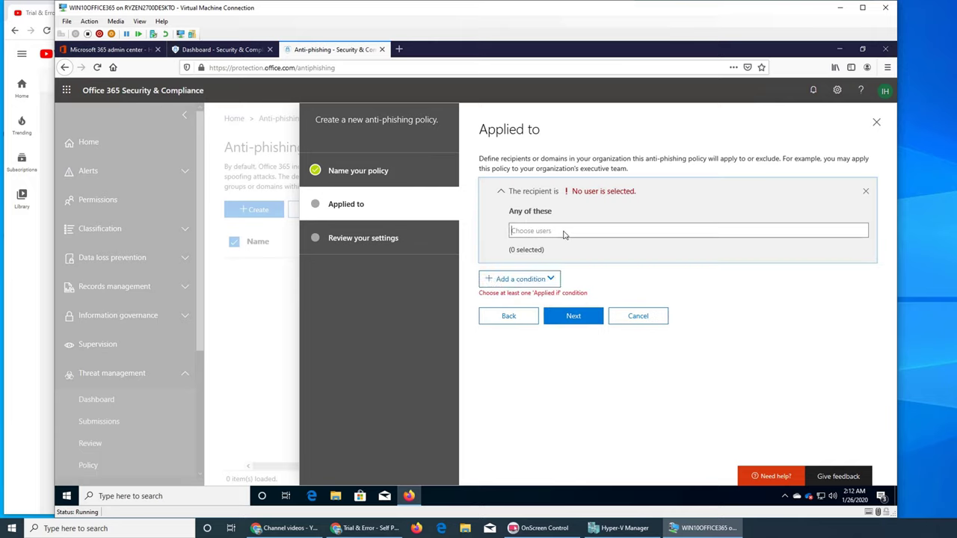
pyautogui.click(564, 233)
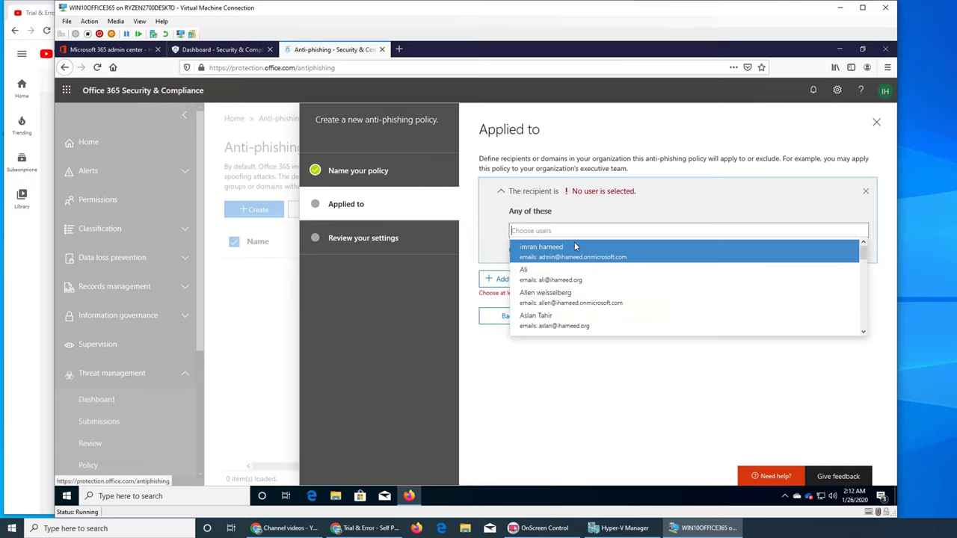
pyautogui.click(561, 280)
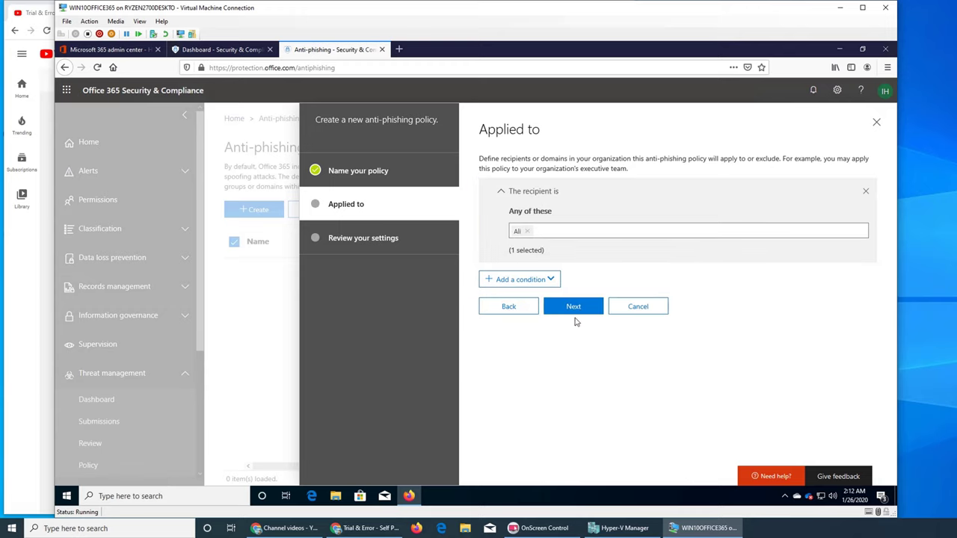
pyautogui.click(574, 312)
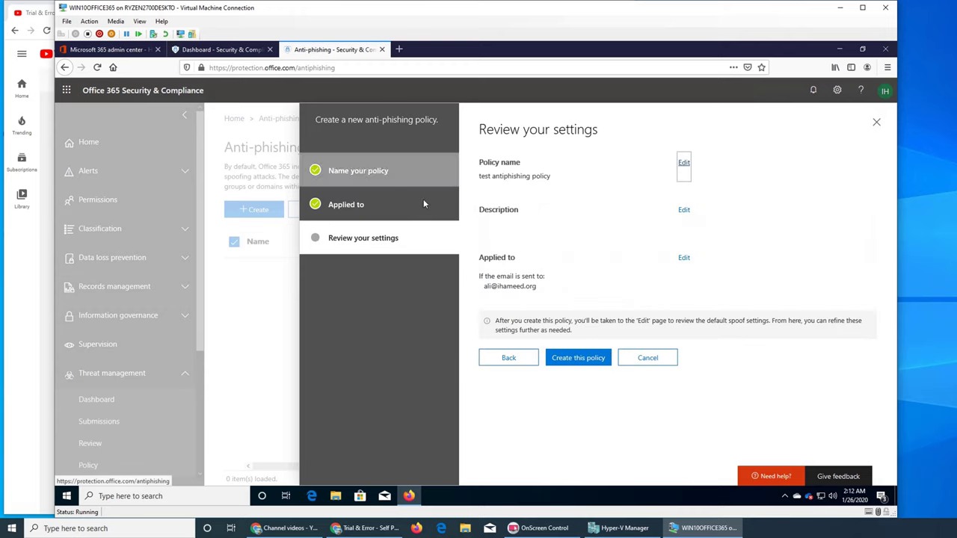
# Remove the single-user recipient condition and reopen the recipient condition list
pyautogui.click(390, 204)
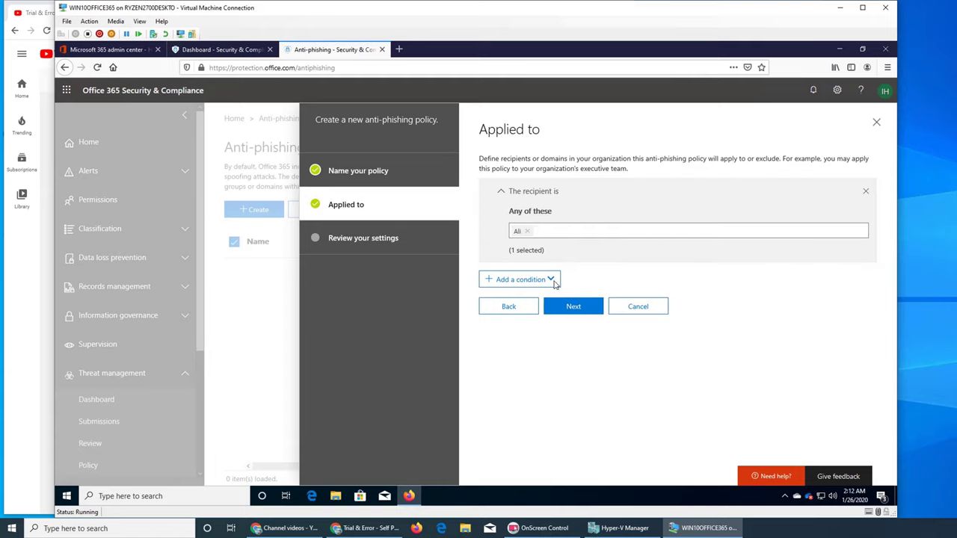
pyautogui.click(866, 194)
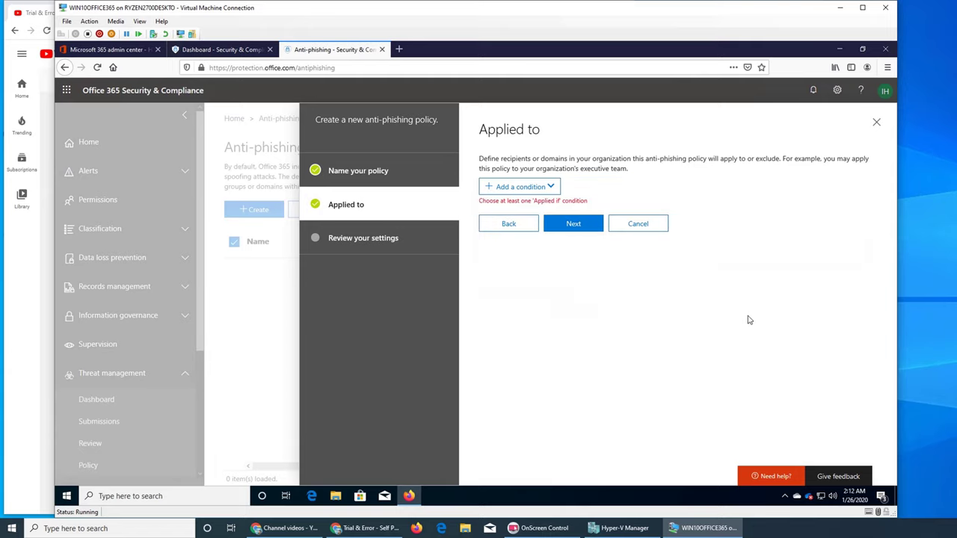
pyautogui.click(509, 230)
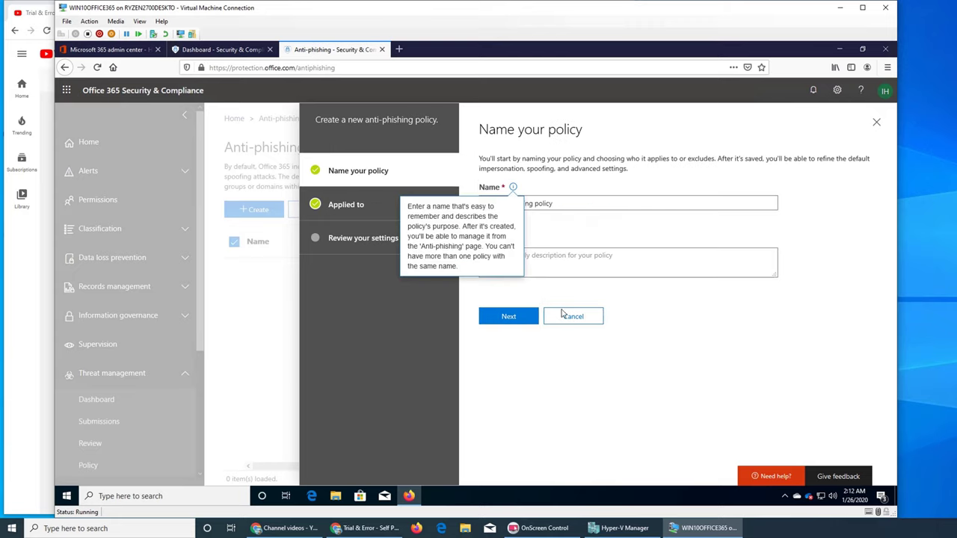
pyautogui.click(533, 322)
pyautogui.click(497, 190)
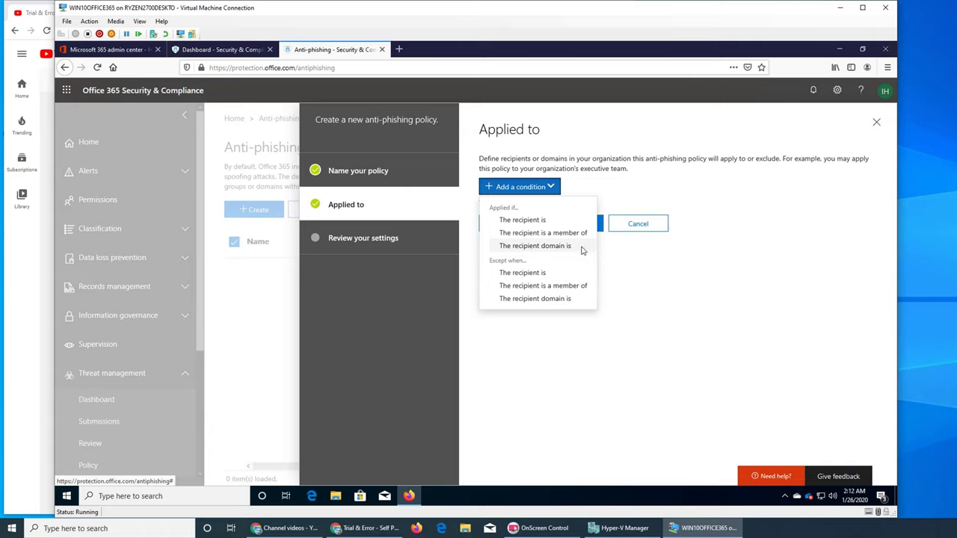
# Add a 'The recipient domain is' condition for ihameed.org and advance to the settings review
pyautogui.click(580, 247)
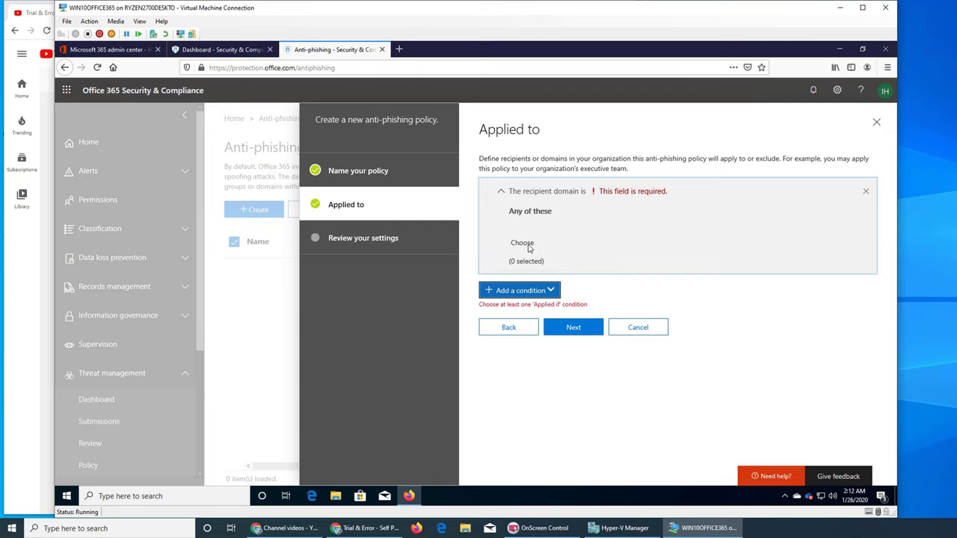
pyautogui.click(523, 243)
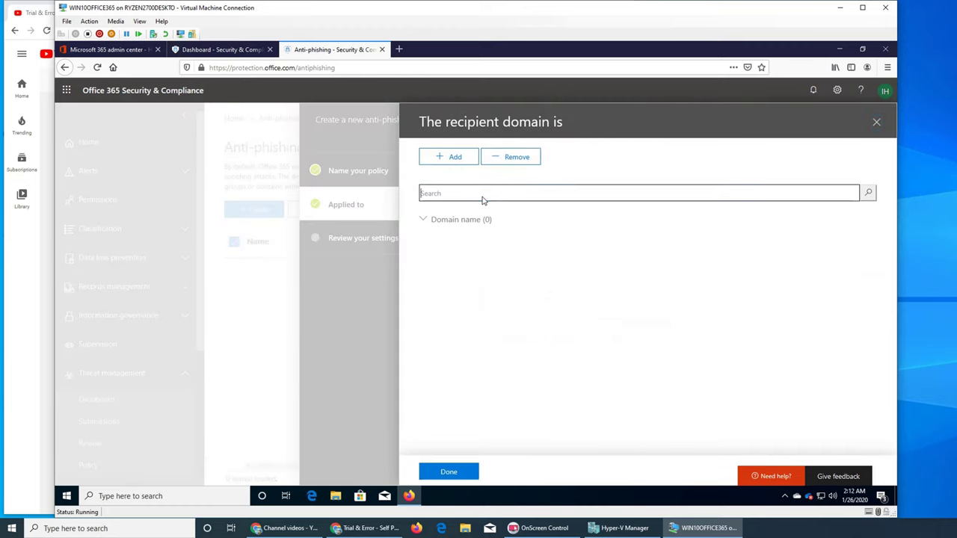
pyautogui.click(453, 157)
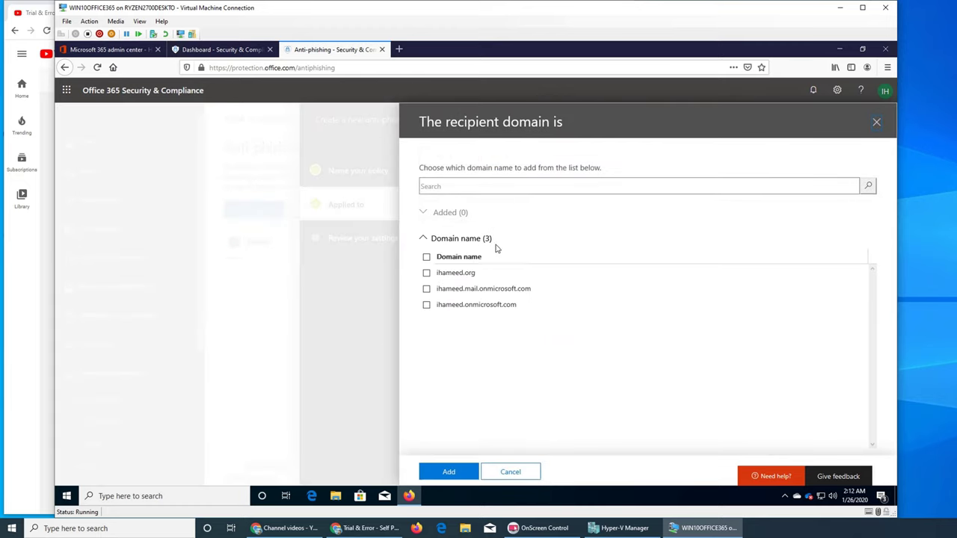
pyautogui.click(427, 274)
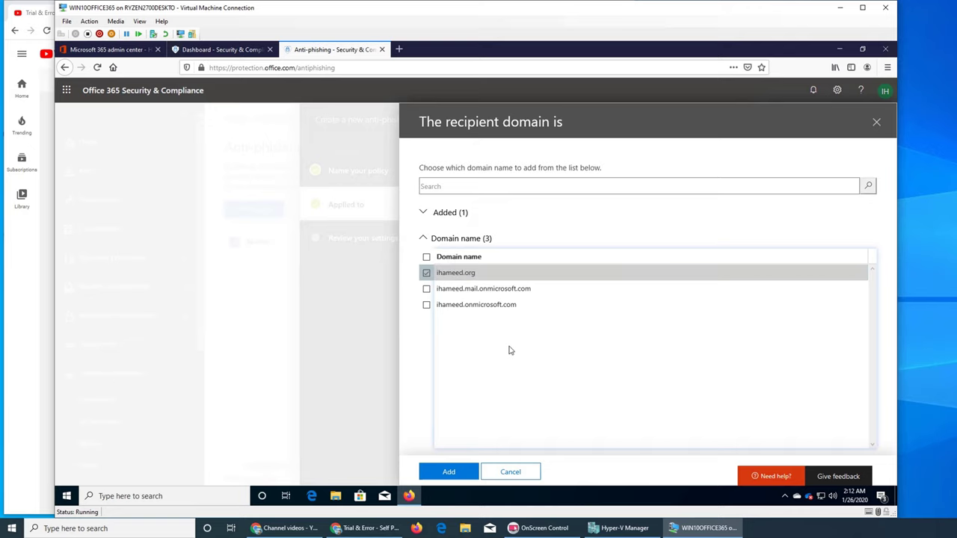
pyautogui.click(451, 473)
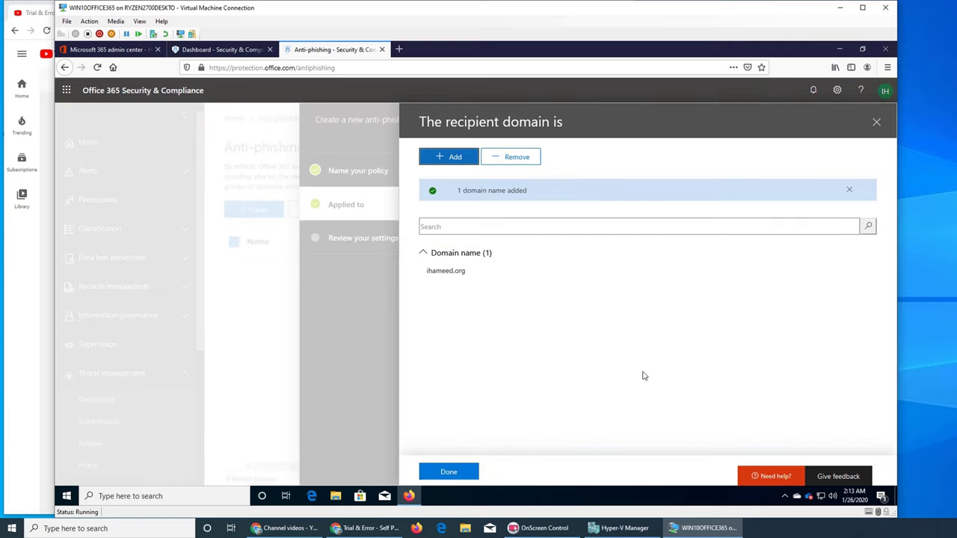
pyautogui.click(458, 473)
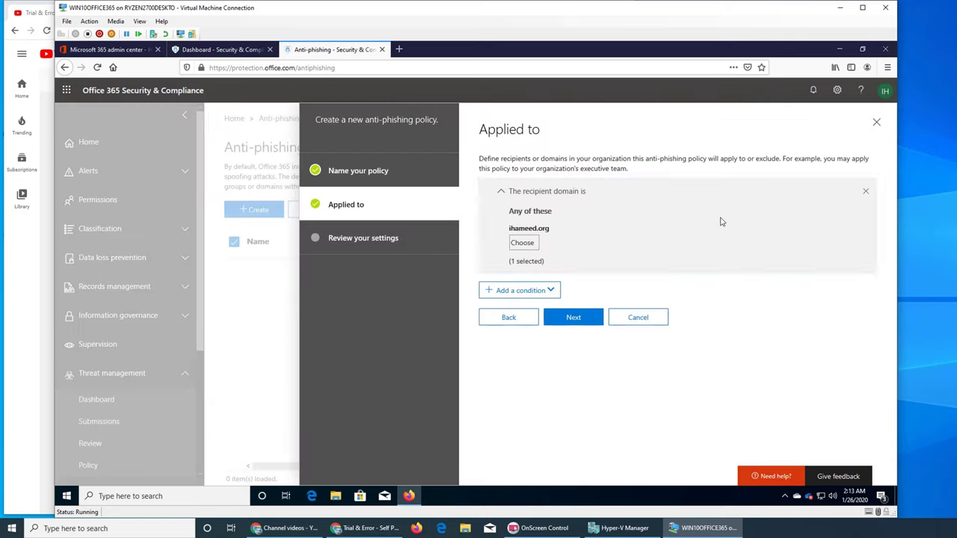
pyautogui.click(565, 322)
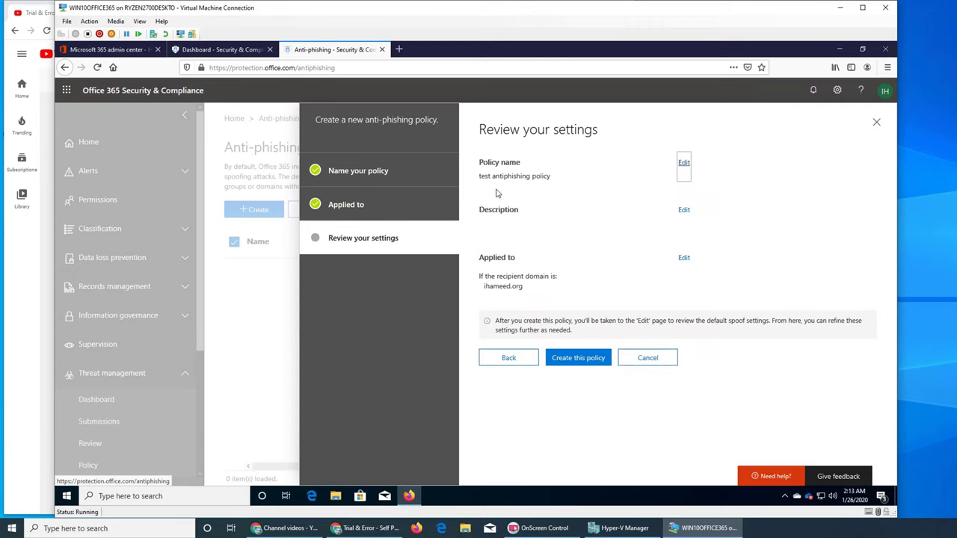
# Create the policy, open its details, and step through the spoof settings without changes
pyautogui.click(580, 361)
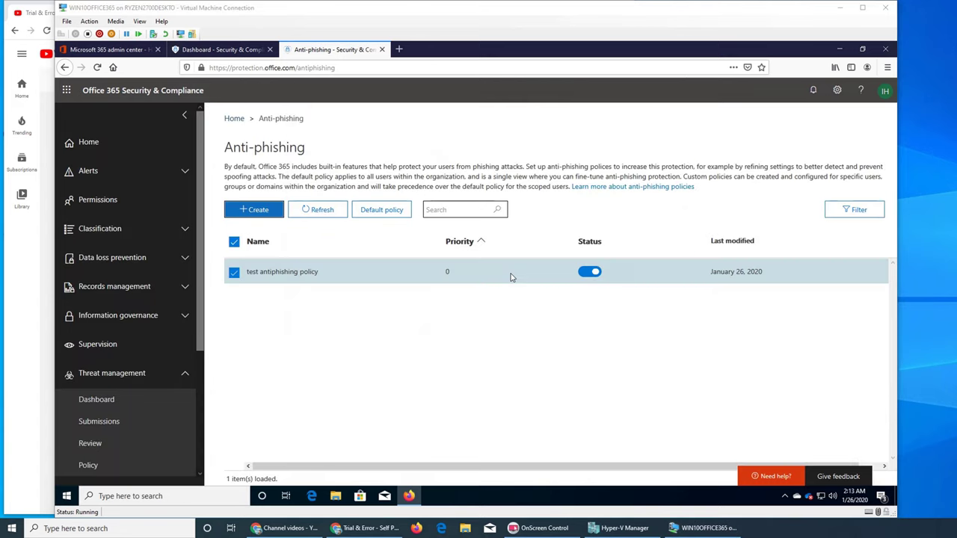
pyautogui.click(284, 278)
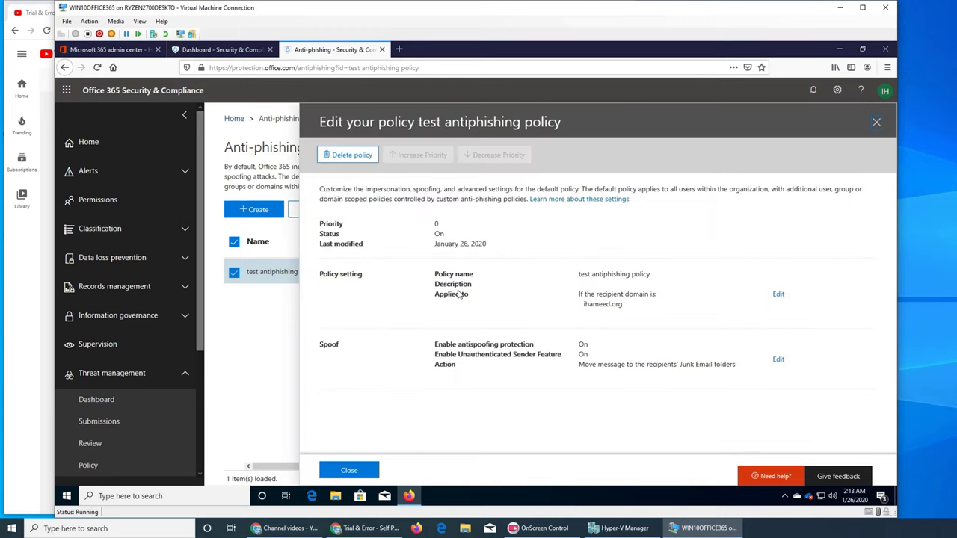
pyautogui.click(776, 385)
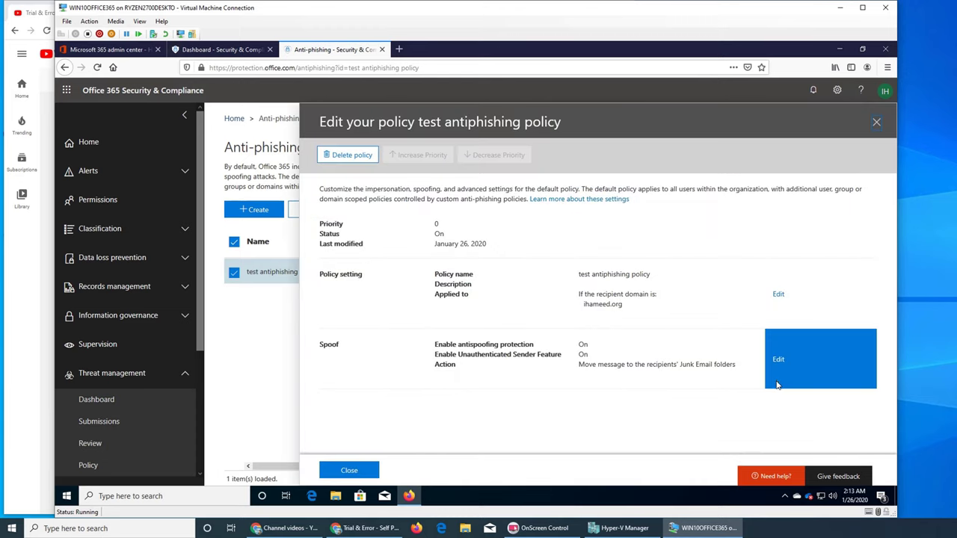
pyautogui.click(774, 367)
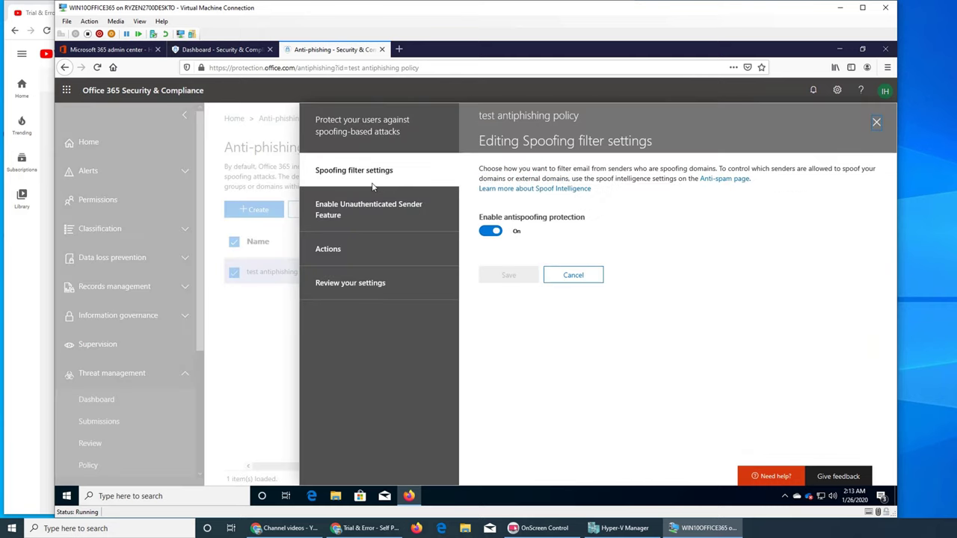
pyautogui.click(377, 212)
pyautogui.click(382, 248)
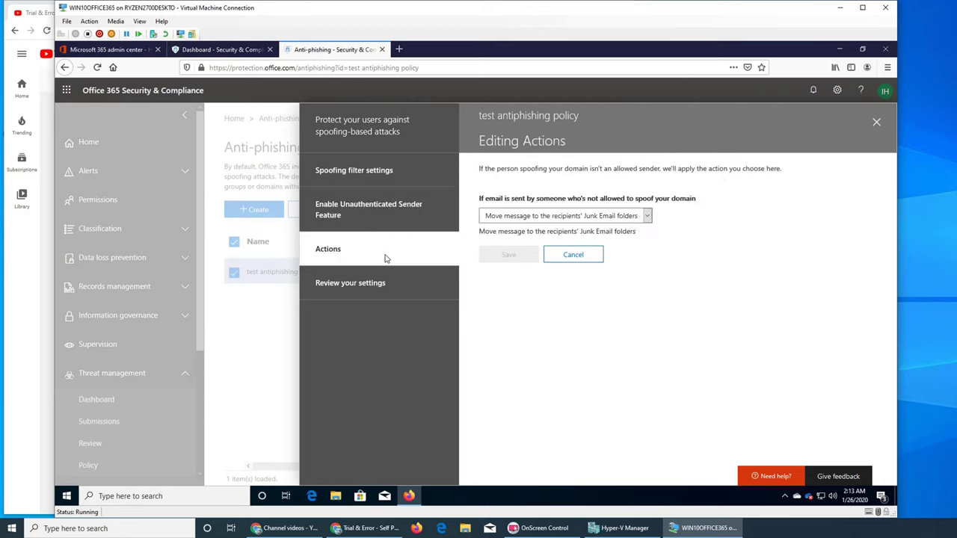
pyautogui.click(399, 282)
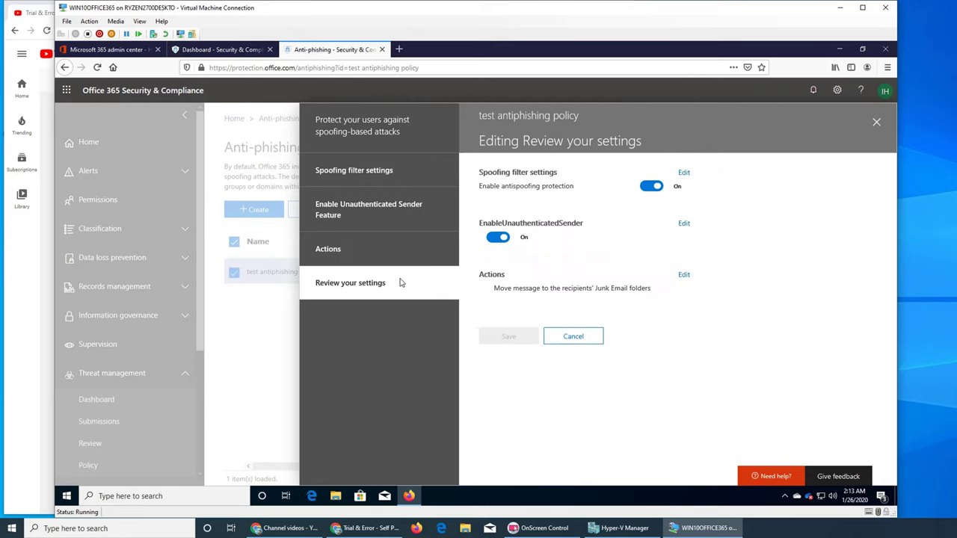
pyautogui.click(390, 247)
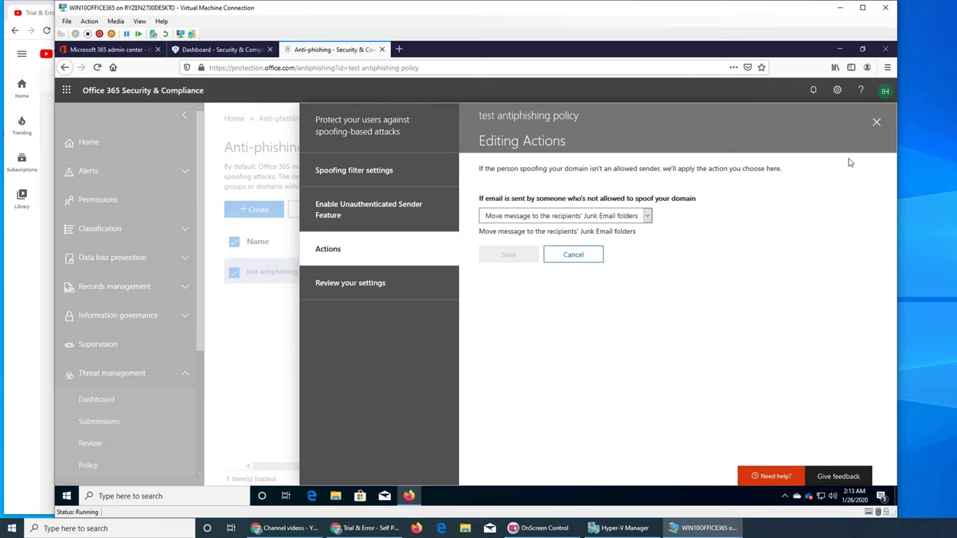
pyautogui.click(876, 124)
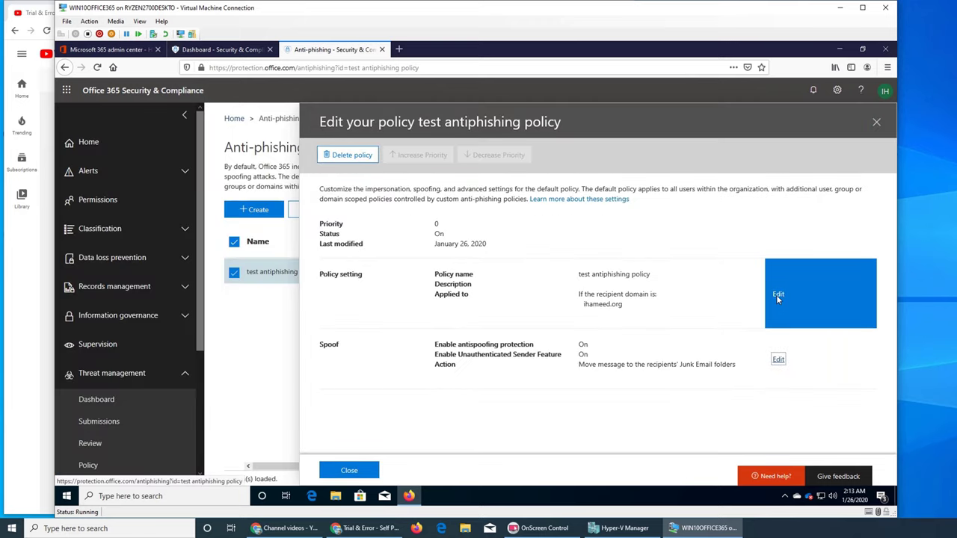
# Review the policy's scope, confirming it covers the ihameed.org recipient domain
pyautogui.click(774, 290)
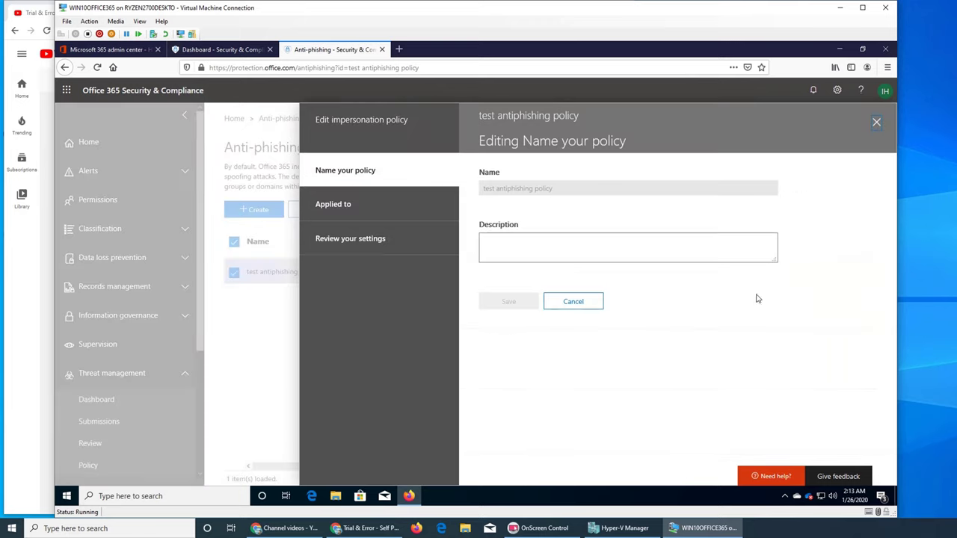
pyautogui.click(368, 207)
pyautogui.click(366, 243)
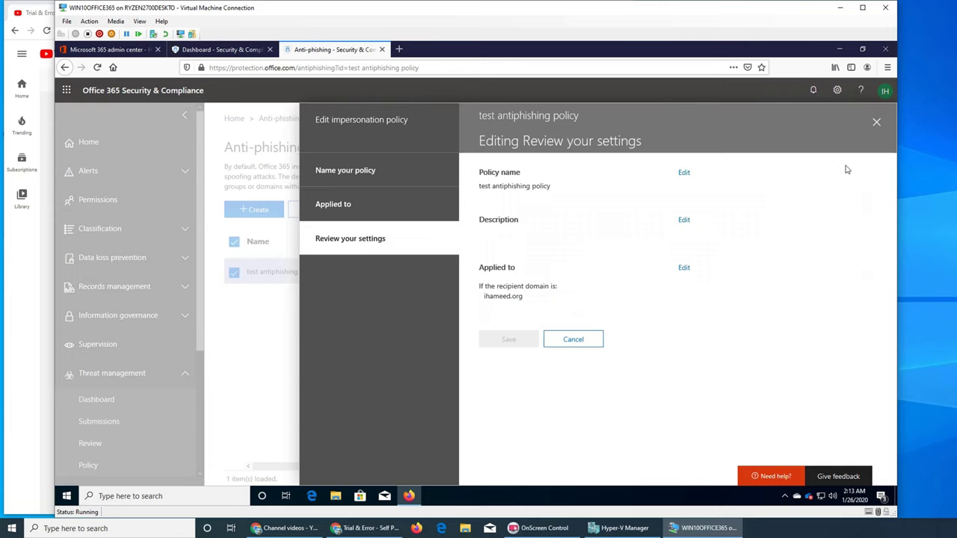
pyautogui.click(876, 121)
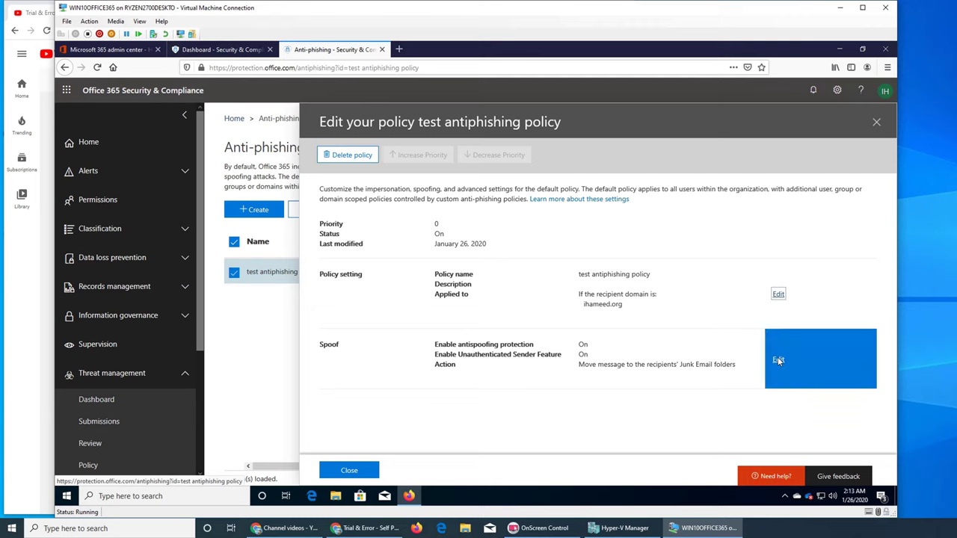
# Keep spoofed mail going to Junk Email, then close and reopen the policy details
pyautogui.click(777, 359)
pyautogui.click(365, 281)
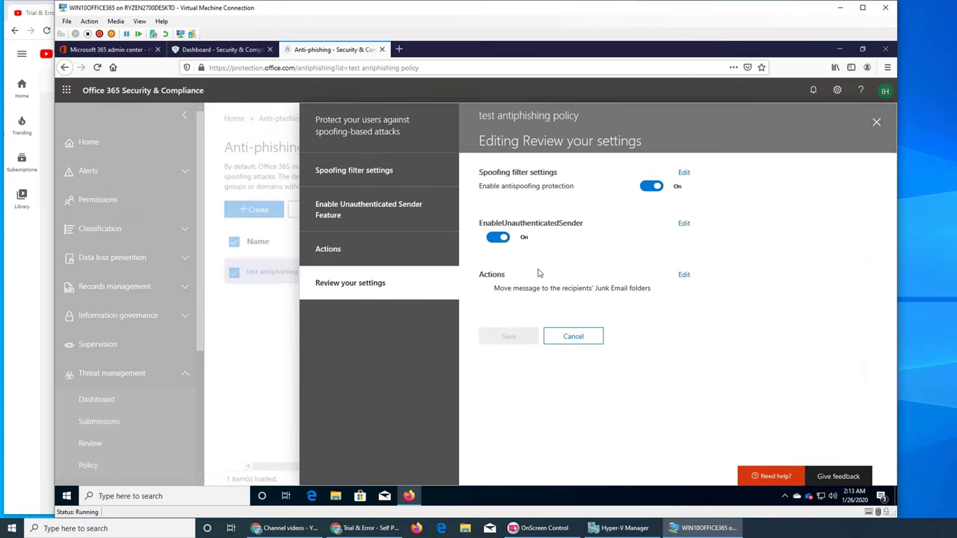
pyautogui.click(338, 249)
pyautogui.click(646, 215)
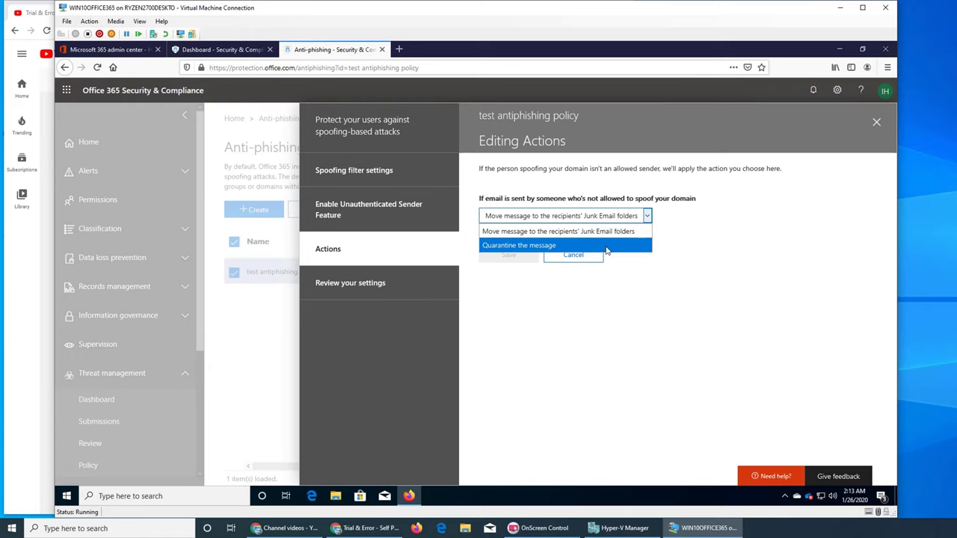
pyautogui.click(619, 301)
pyautogui.click(876, 123)
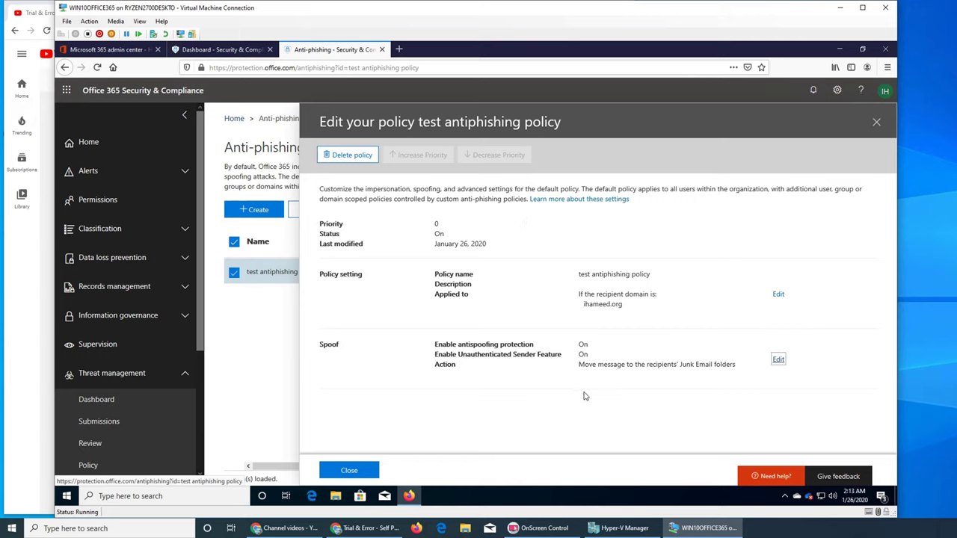
pyautogui.click(357, 474)
pyautogui.click(469, 268)
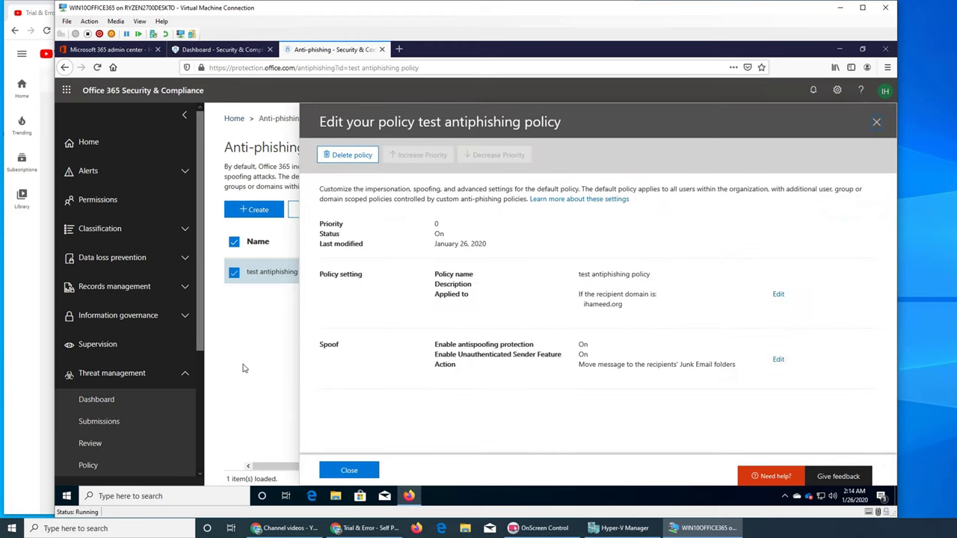
# Go to Threat management Policy and open Enhanced Filtering for Connectors, which lists none
pyautogui.click(878, 121)
pyautogui.click(101, 466)
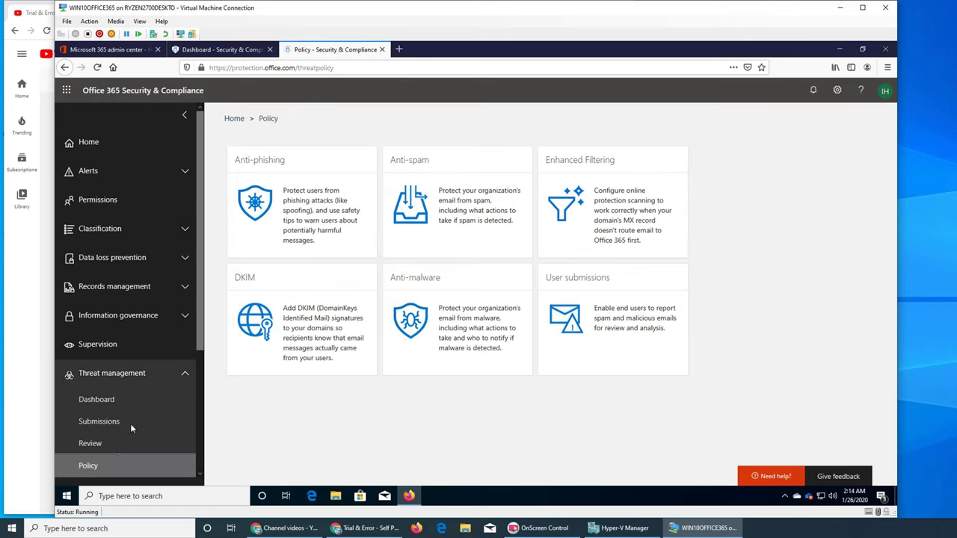
pyautogui.scroll(-3, 131, 423)
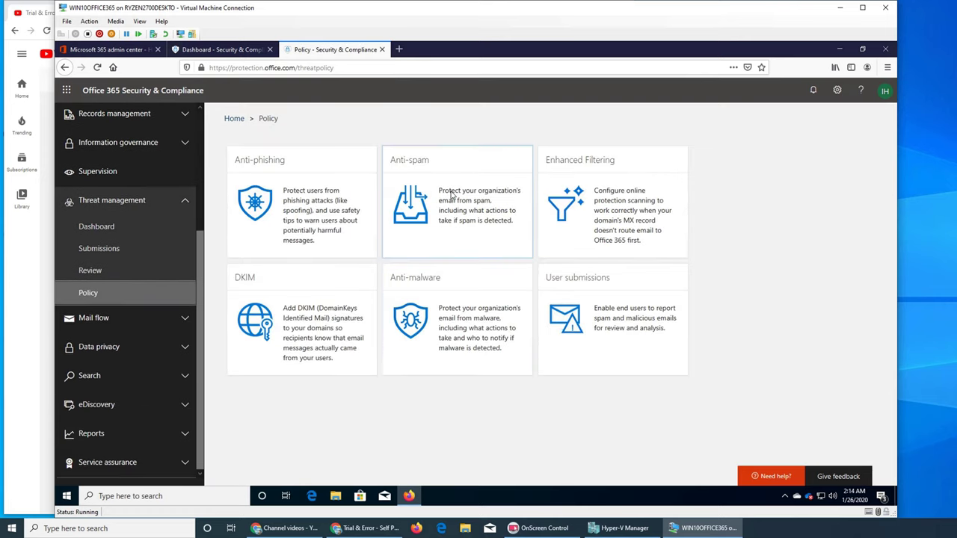
pyautogui.click(649, 201)
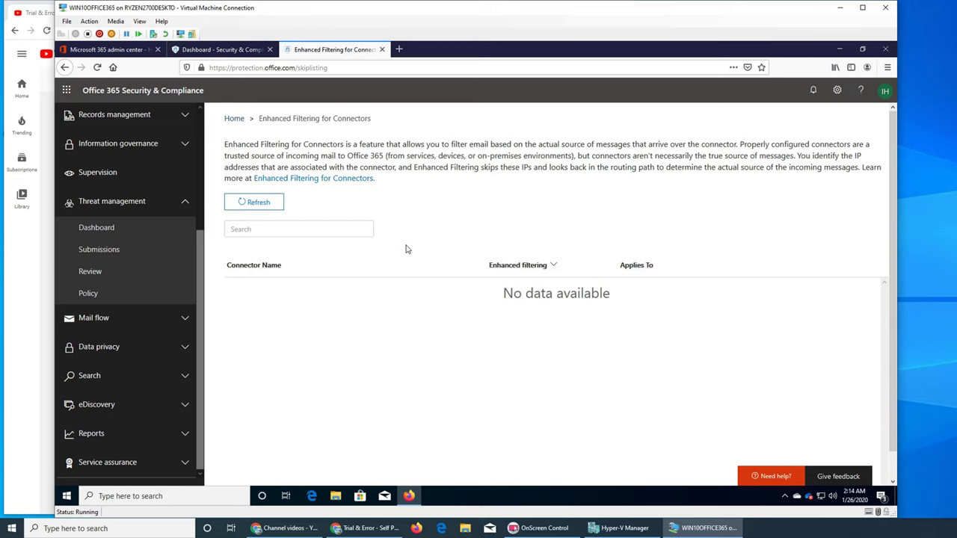
# Open the DKIM page from the Policy overview, showing three authoritative domains
pyautogui.click(84, 296)
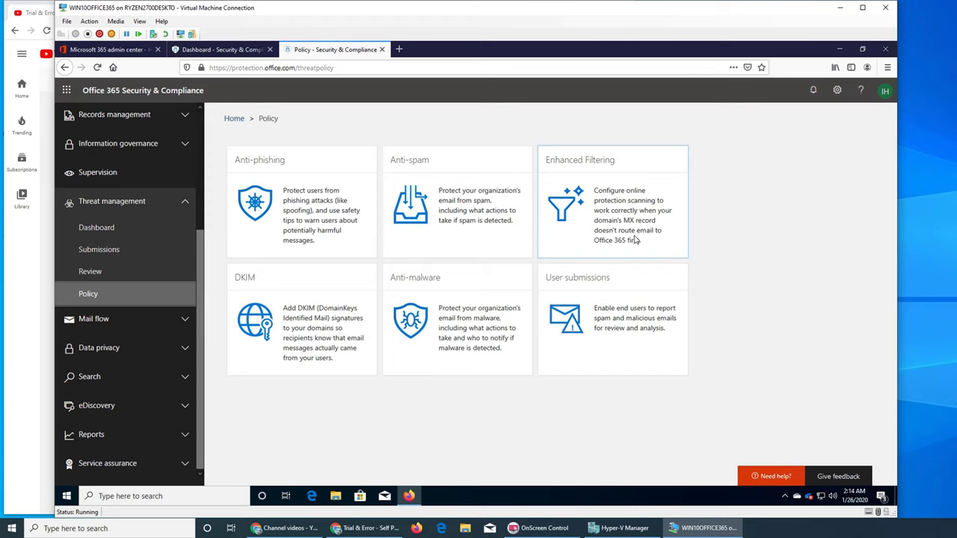
pyautogui.click(330, 320)
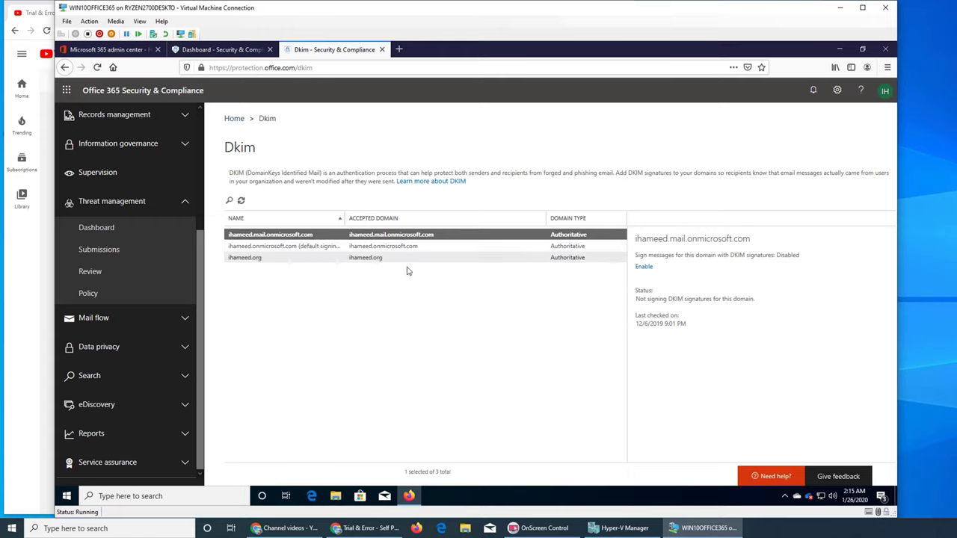
# Try enabling DKIM for ihameed.org, triggering a warning to publish two CNAME records
pyautogui.click(380, 258)
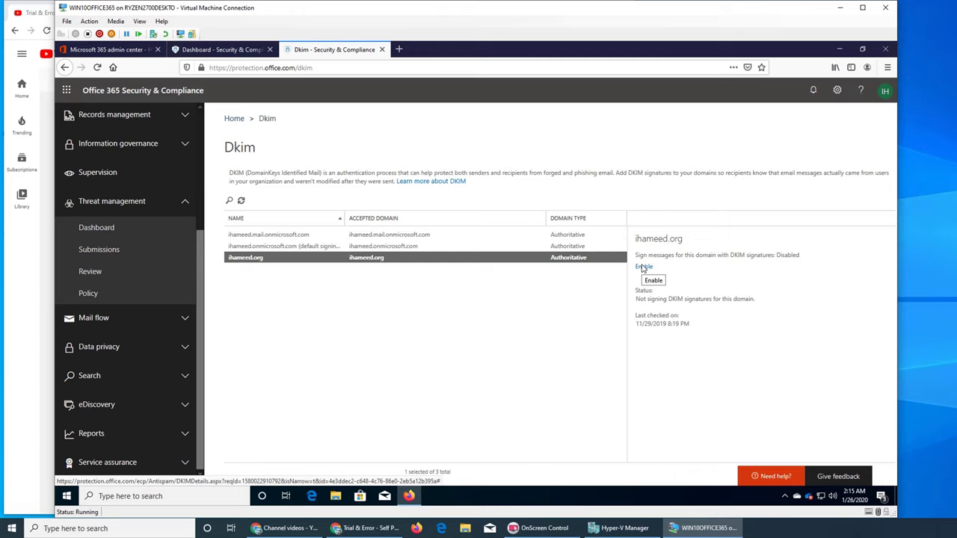
pyautogui.click(643, 267)
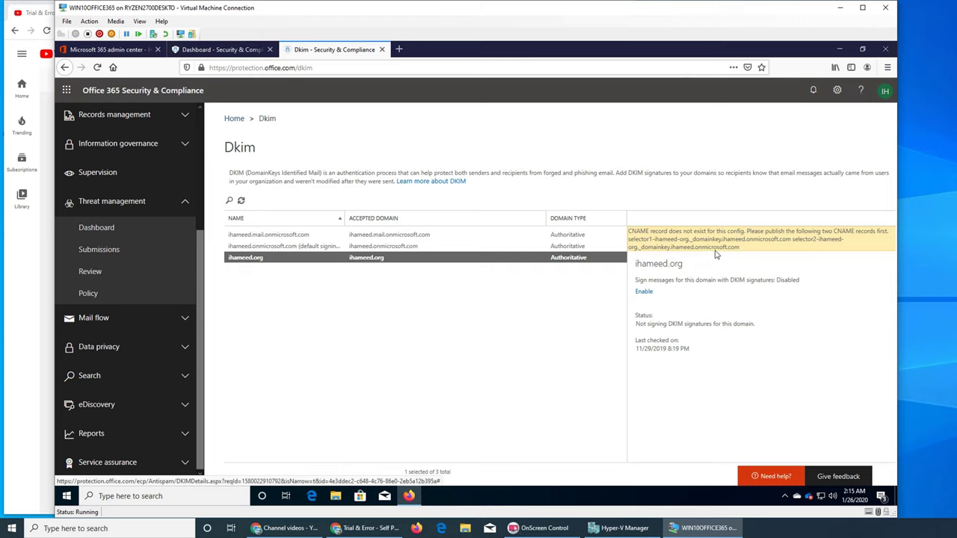
pyautogui.click(367, 527)
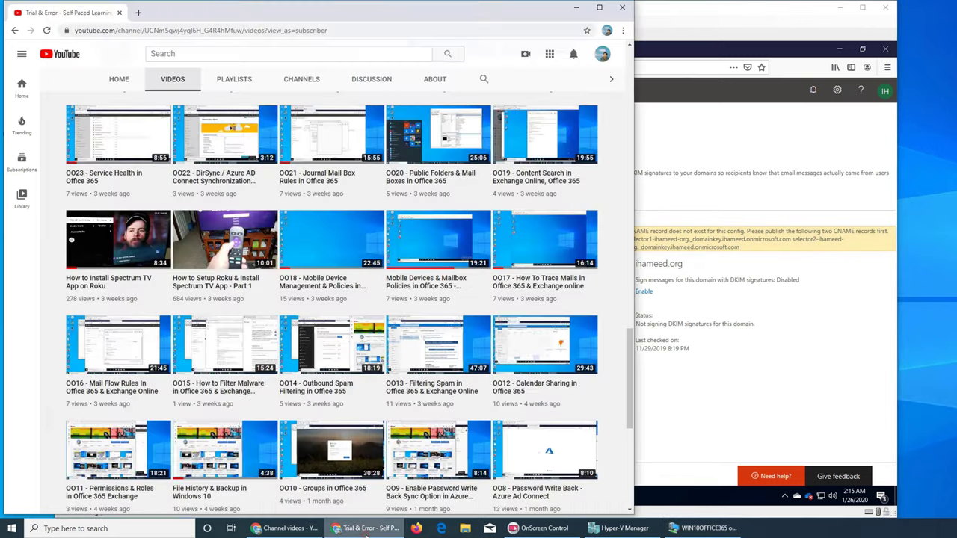
pyautogui.scroll(-2, 464, 407)
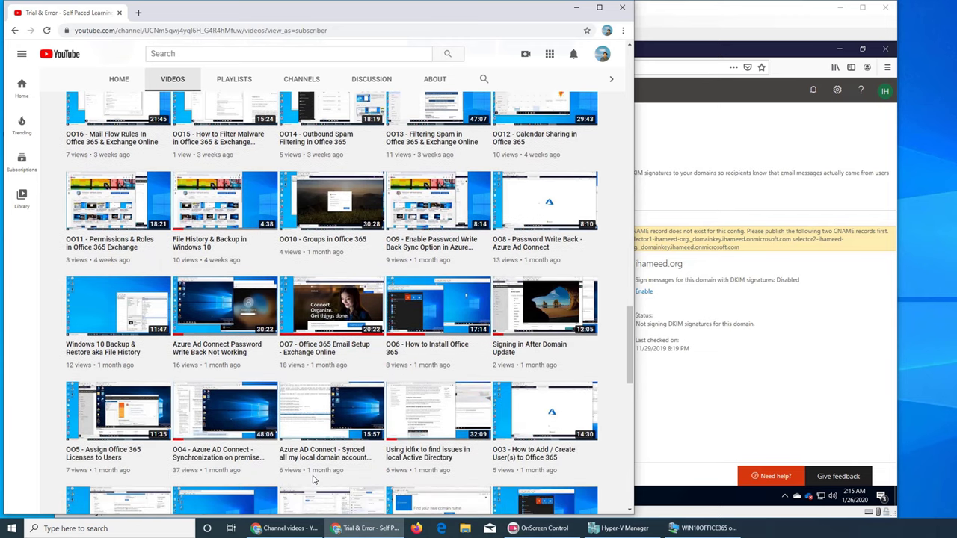
pyautogui.scroll(-2, 314, 480)
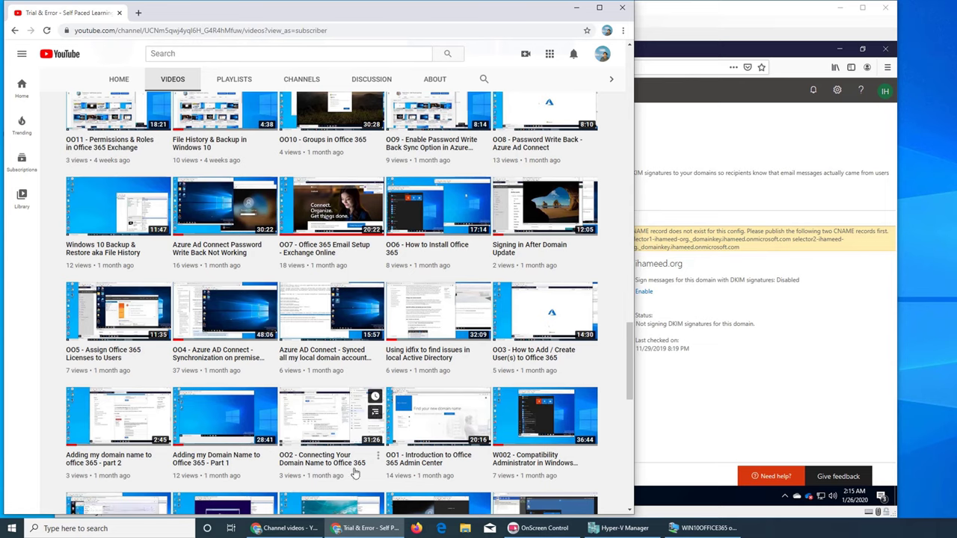
pyautogui.click(575, 8)
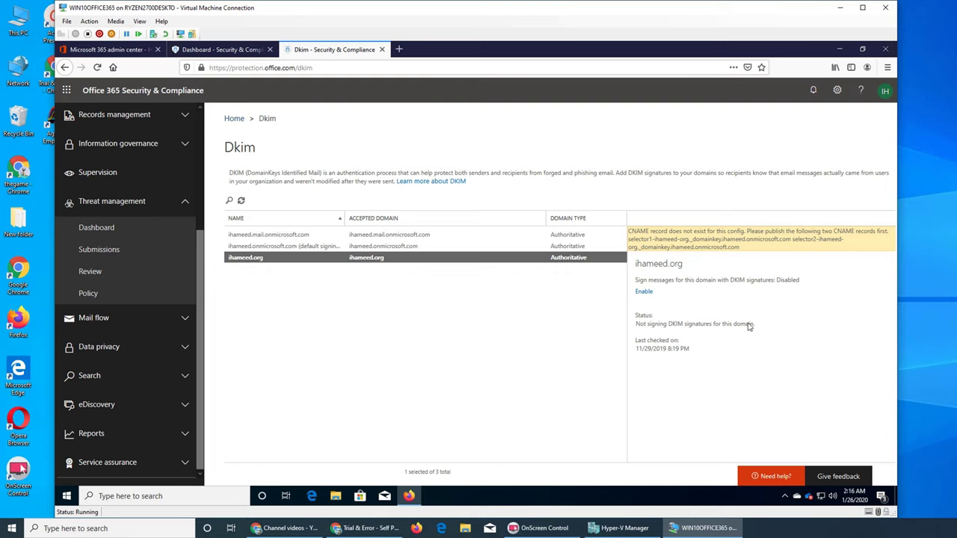
pyautogui.click(359, 532)
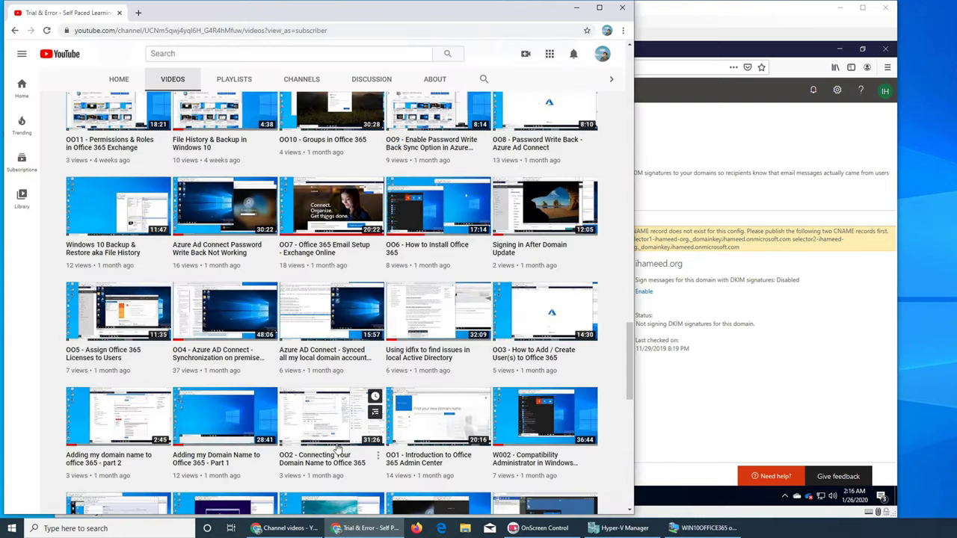
pyautogui.click(703, 528)
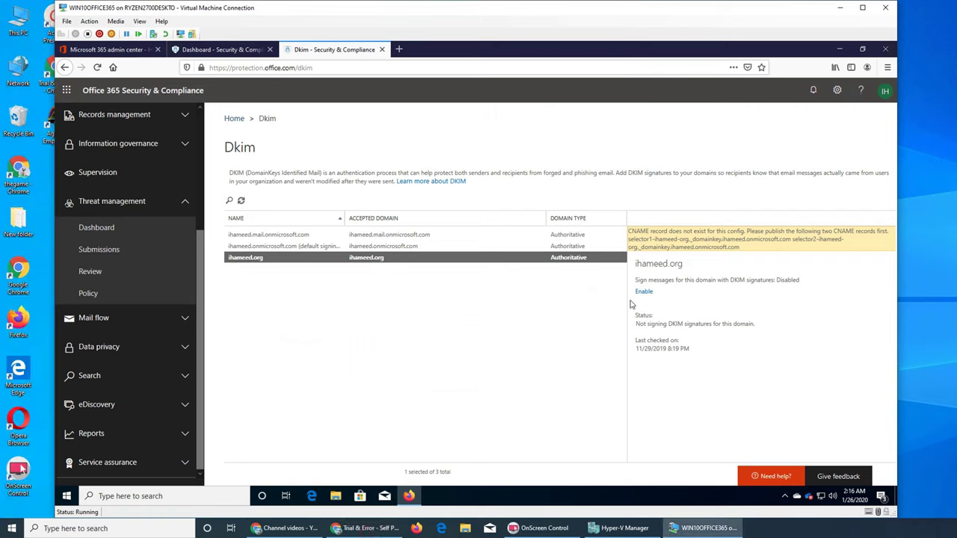
pyautogui.tripleClick(712, 248)
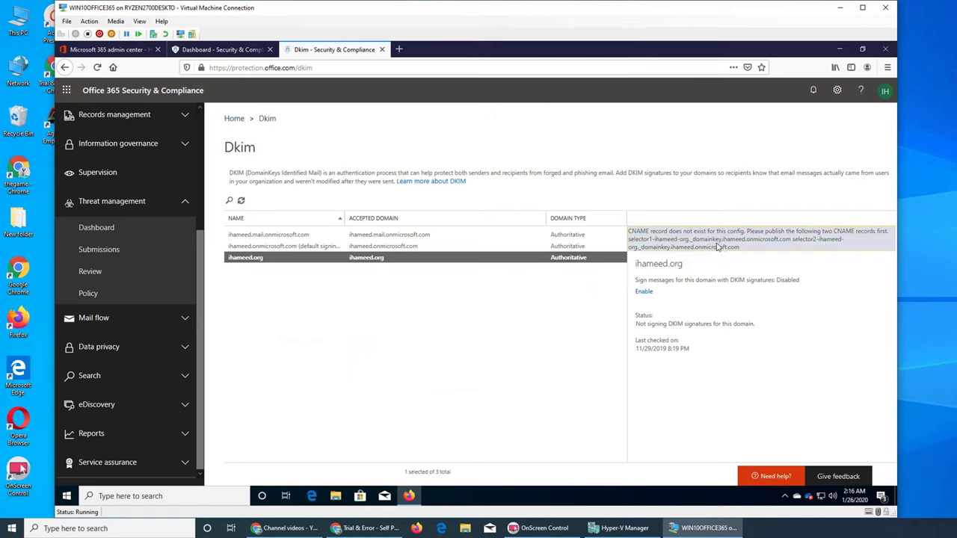
pyautogui.click(716, 247)
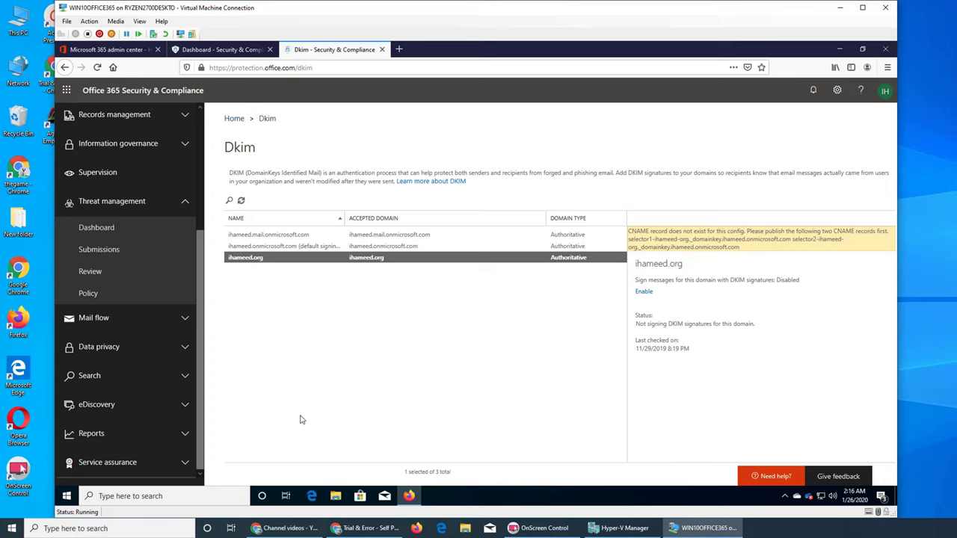